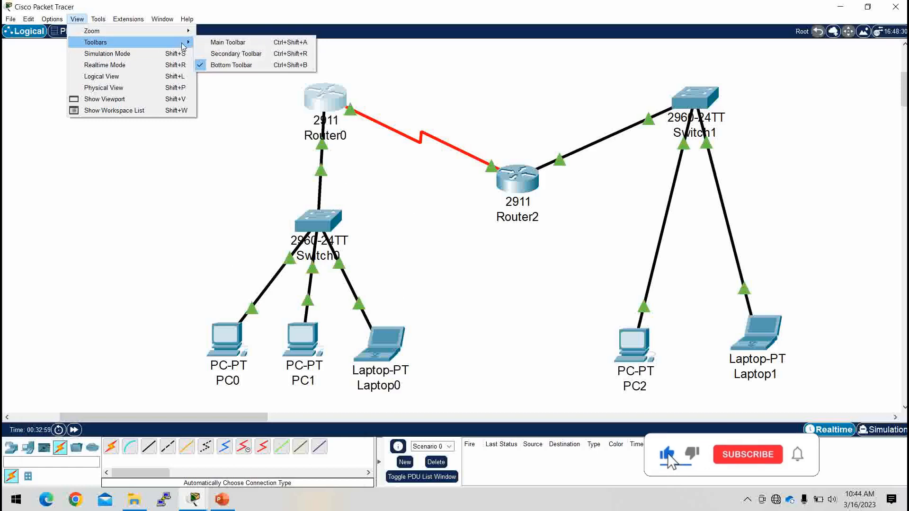
Step: Hide the bottom toolbar, then check the IP settings of the PCs, laptop and Router2
click(233, 68)
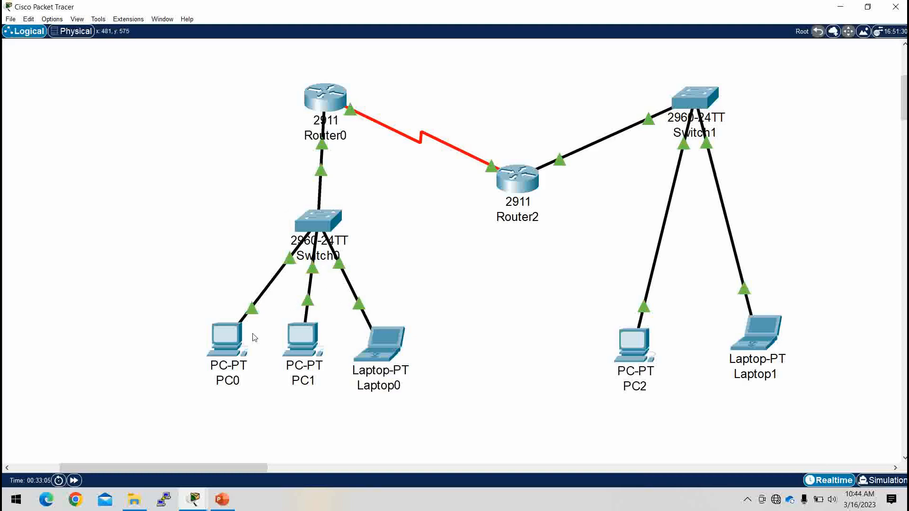
mouse_move(219, 339)
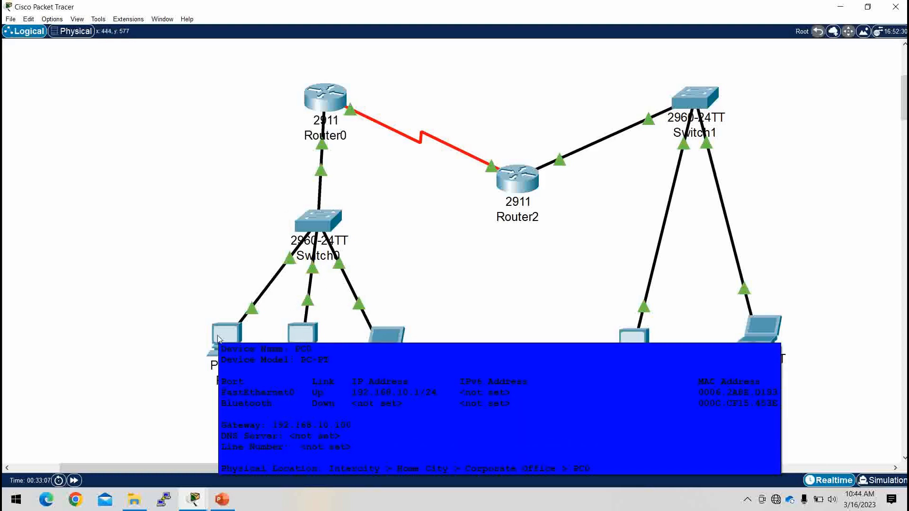
mouse_move(312, 342)
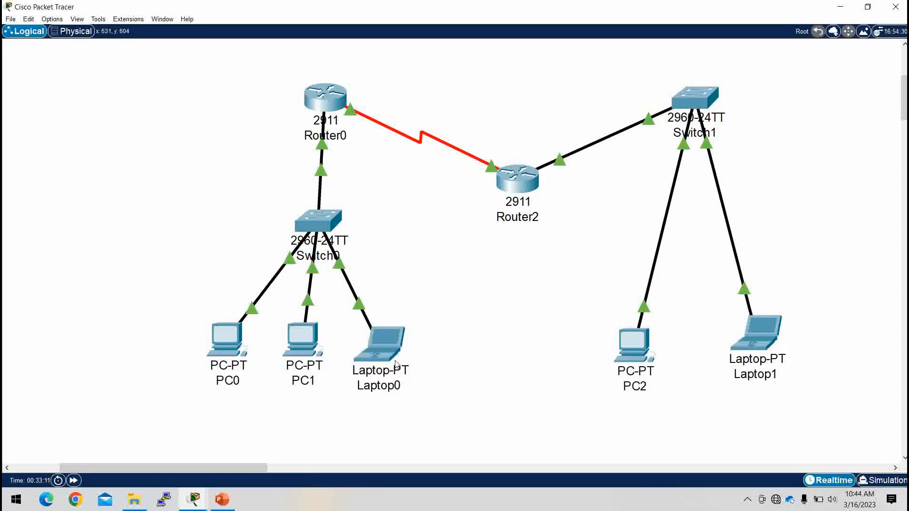
mouse_move(383, 354)
mouse_move(517, 176)
mouse_move(639, 347)
Step: Open Router0's CLI and enter privileged exec mode with en
click(329, 97)
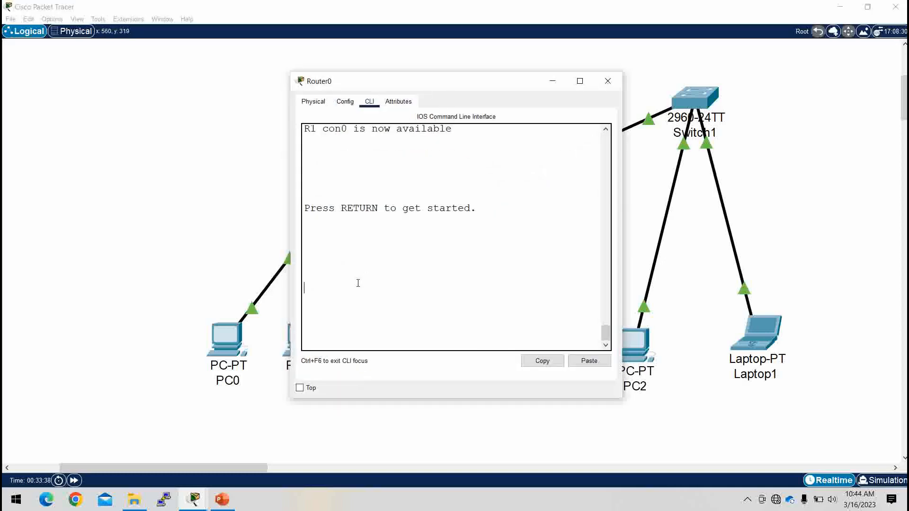
key(Return)
key(Return)
key(Return)
key(Return)
key(Return)
text(en)
key(Return)
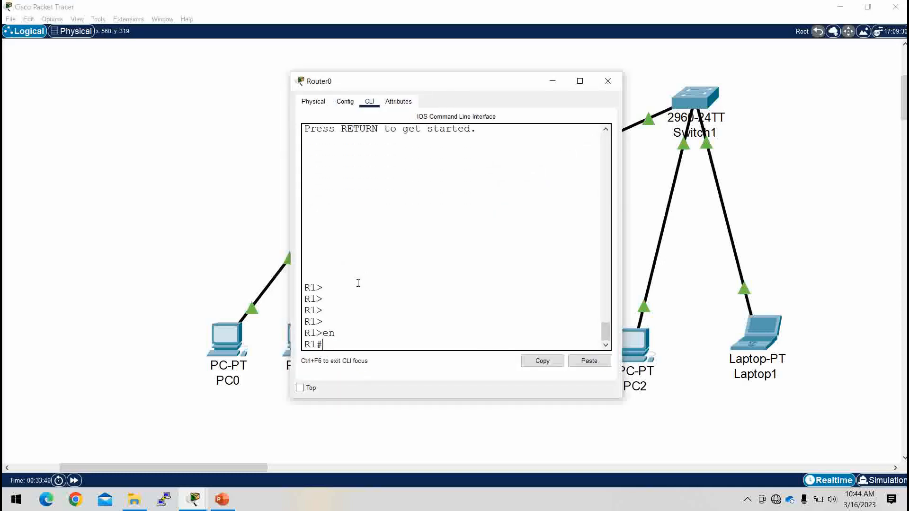
key(Return)
key(Return)
Step: Run show interfaces serial0/3/0, correcting the mistyped port number
text(sh int)
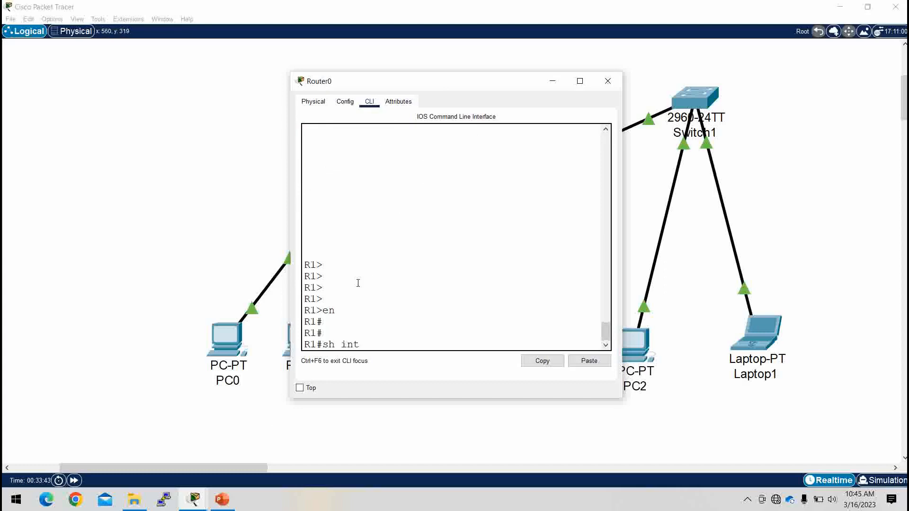
key(Tab)
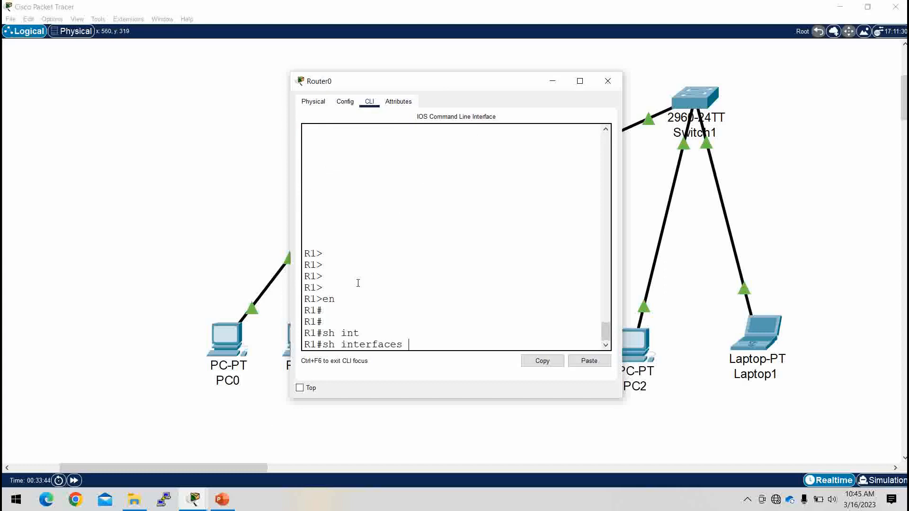
text(se0/)
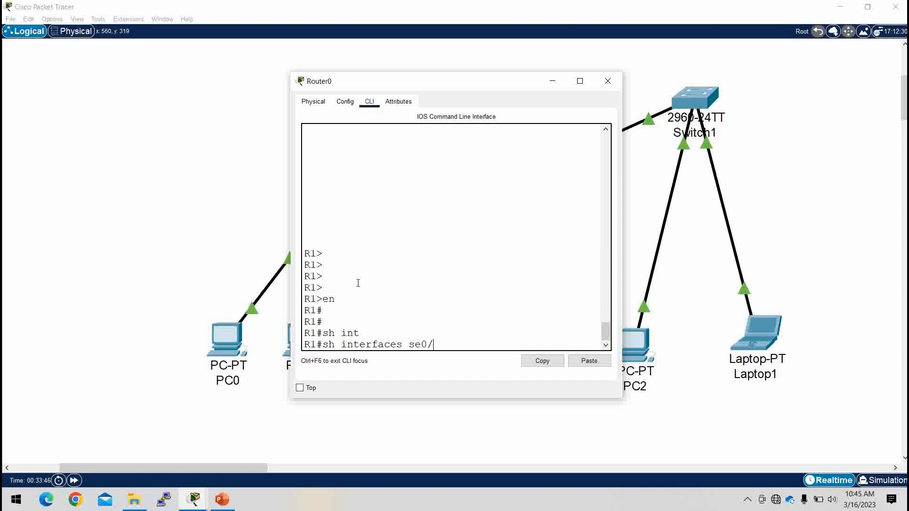
text(30)
key(Return)
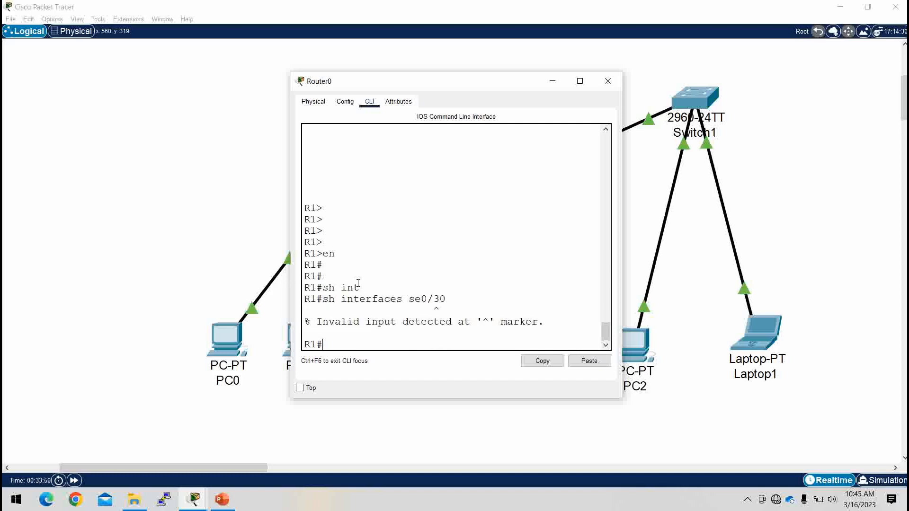
key(Up)
key(BackSpace)
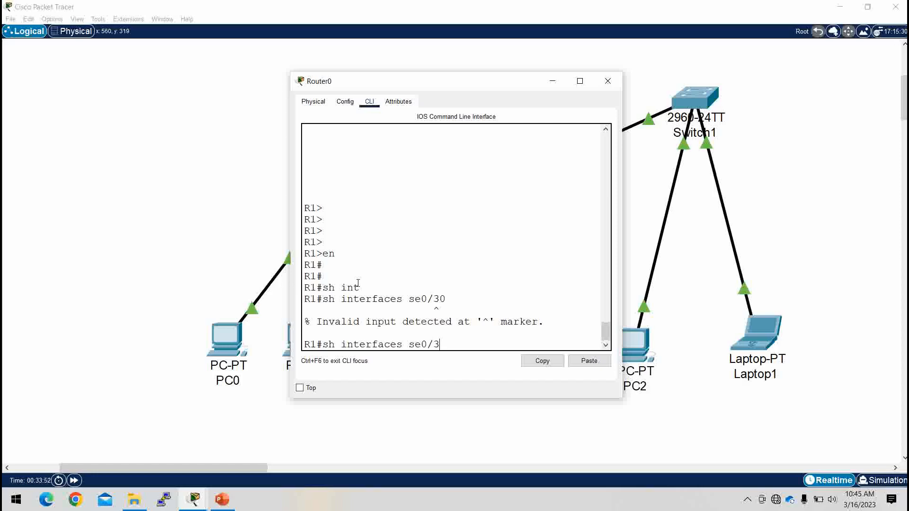
text(/0)
key(Return)
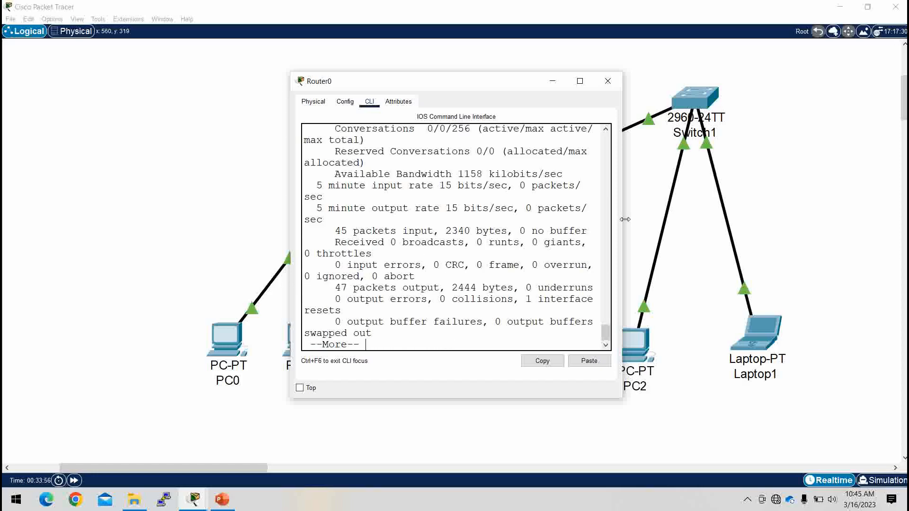
Step: Widen Router0's console, highlight 'Encapsulation HDLC', then print the rest of the paged output
drag(624, 219, 828, 219)
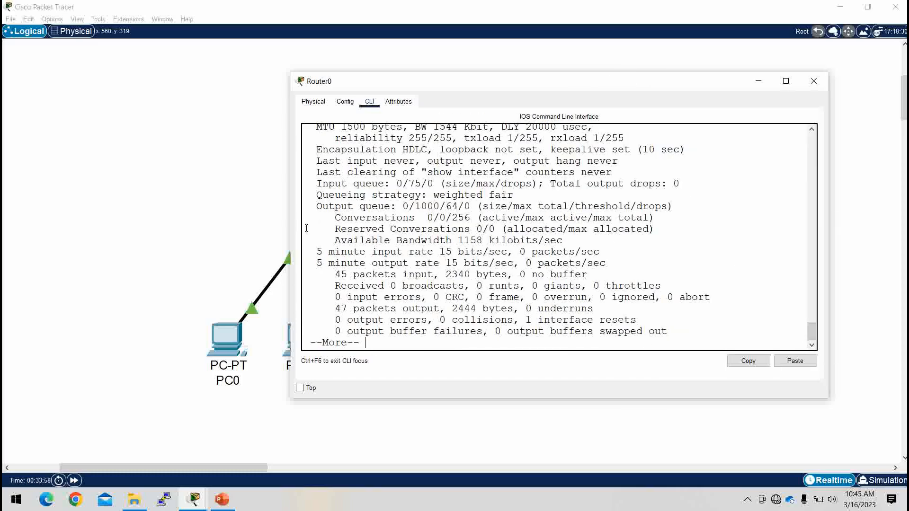
scroll(387, 204, up, 3)
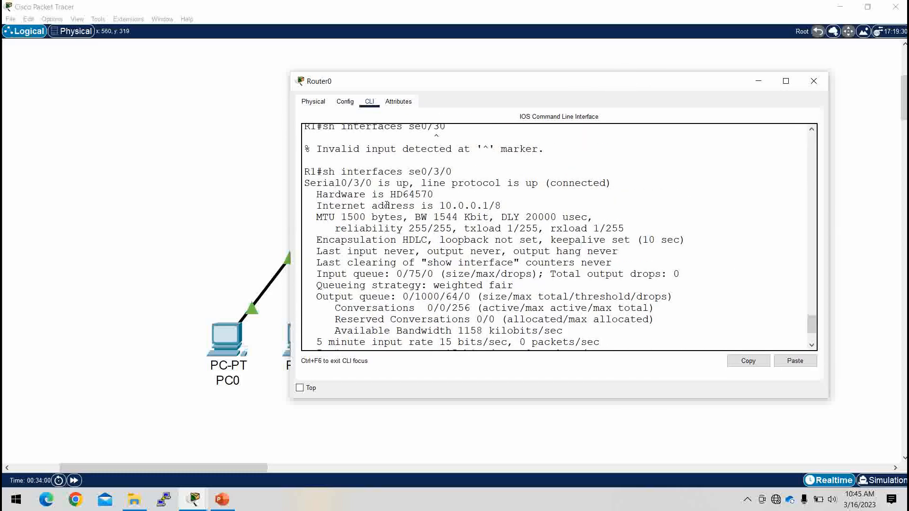
double_click(409, 238)
drag(433, 241, 318, 239)
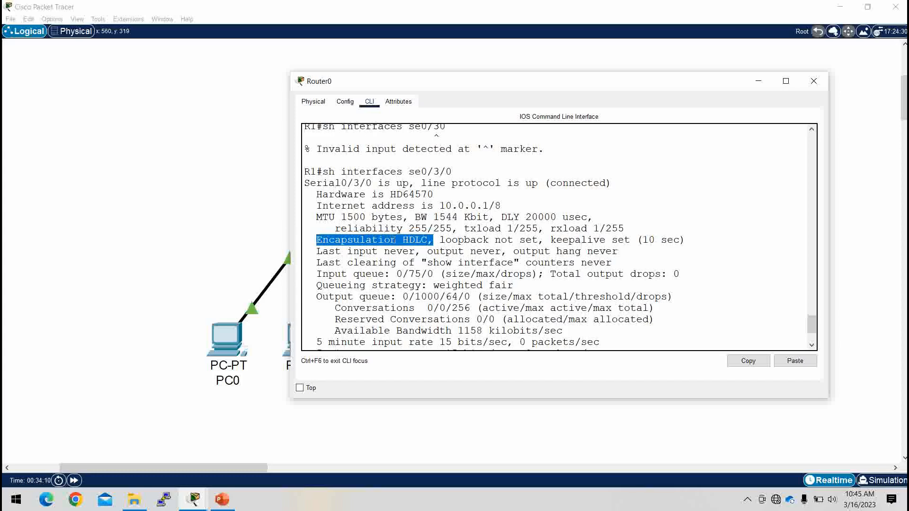
click(437, 250)
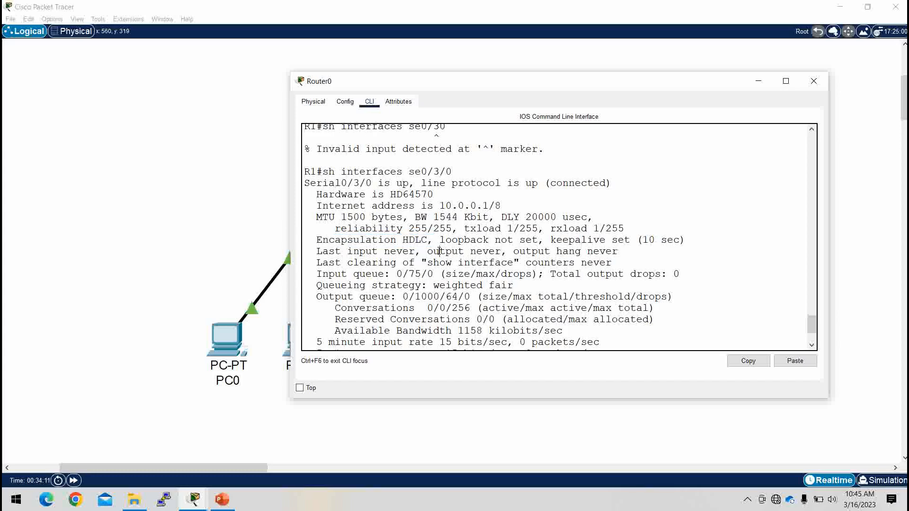
double_click(411, 239)
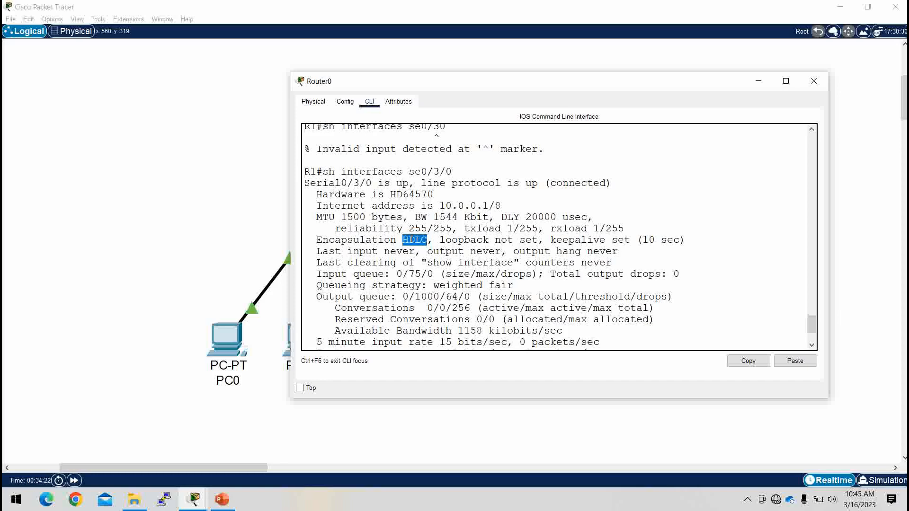
scroll(410, 239, down, 3)
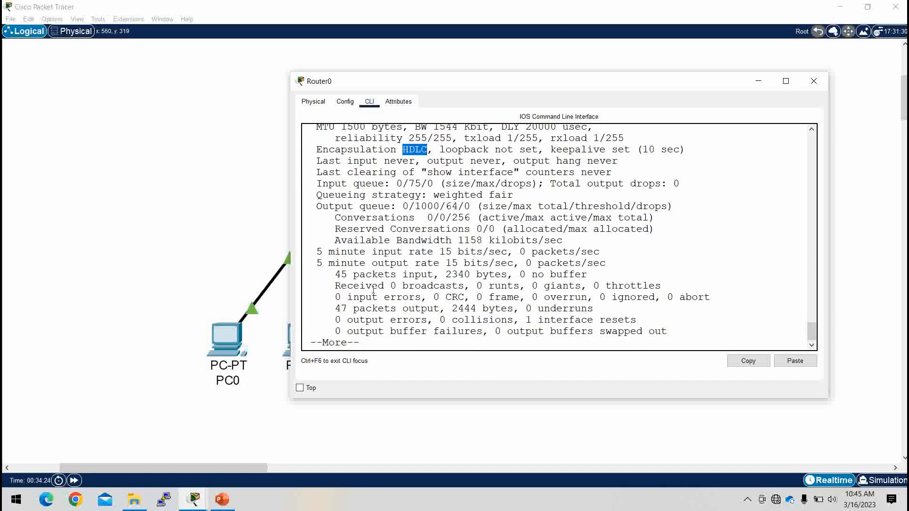
key(Return)
key(Return)
key(Return)
key(Return)
key(Return)
key(Return)
key(Return)
key(Return)
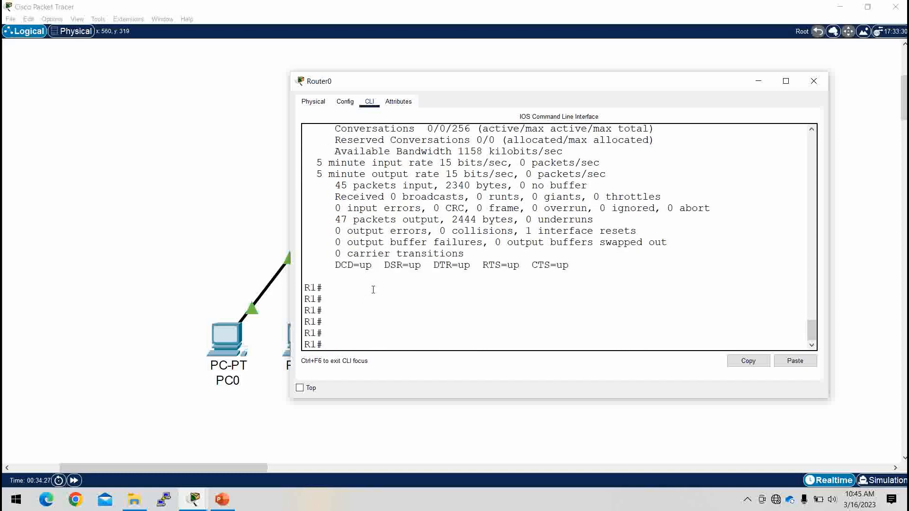
Step: Set Router0's Serial0/3/0 to encapsulation ppp and highlight the resulting line-protocol-down message
text(conf t)
key(Return)
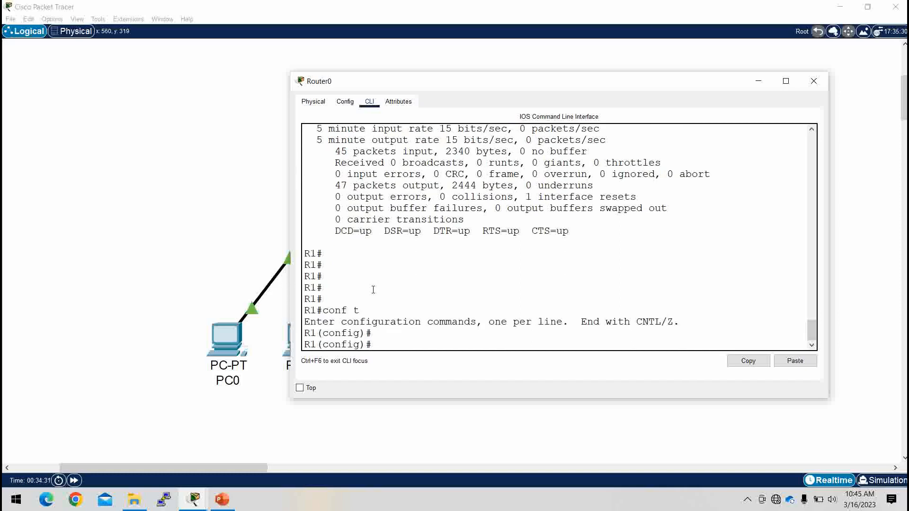
text(int se0/3/0)
key(Return)
text(enc)
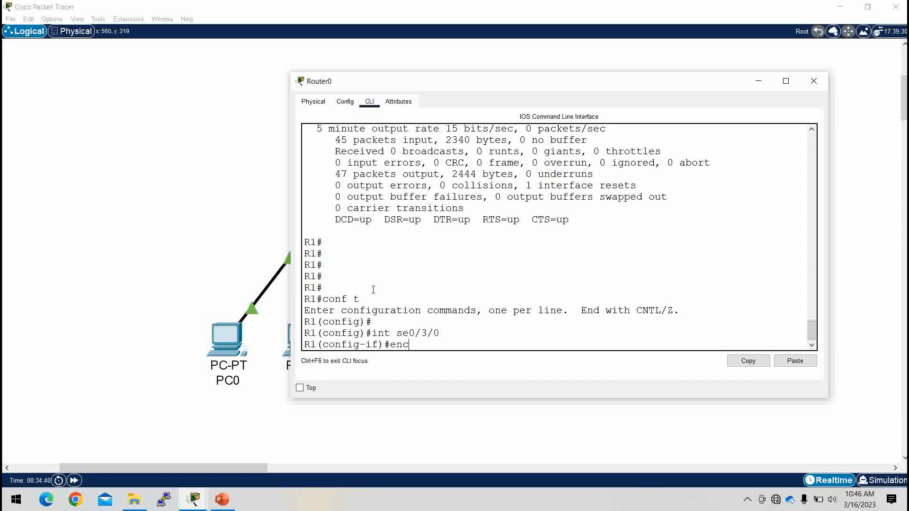
key(Tab)
text(ppp)
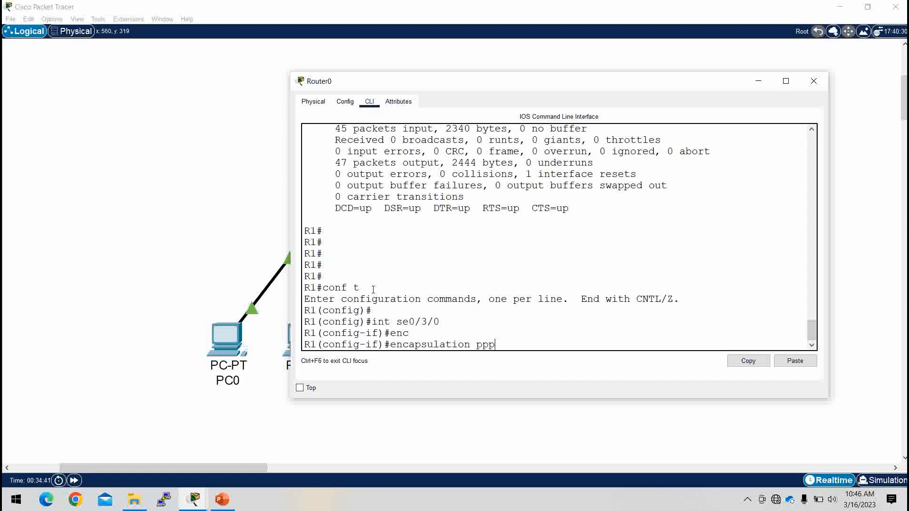
key(Return)
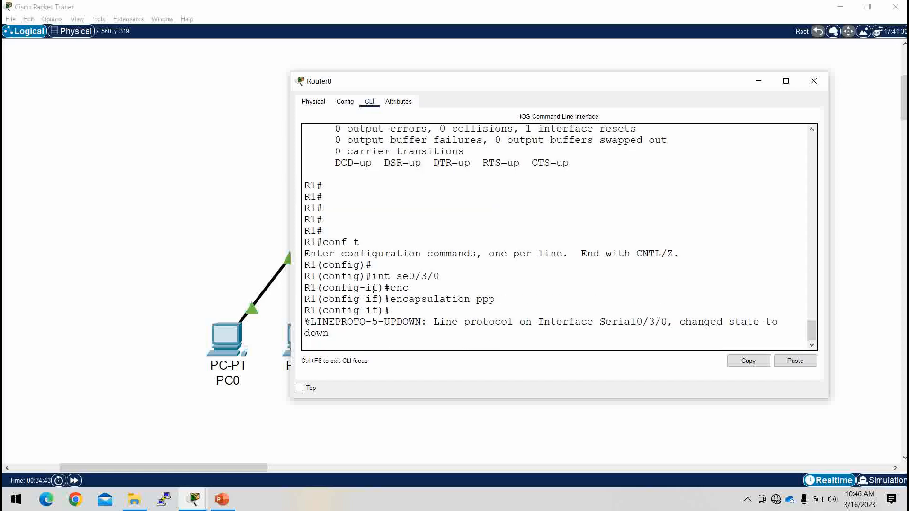
key(Return)
key(Return)
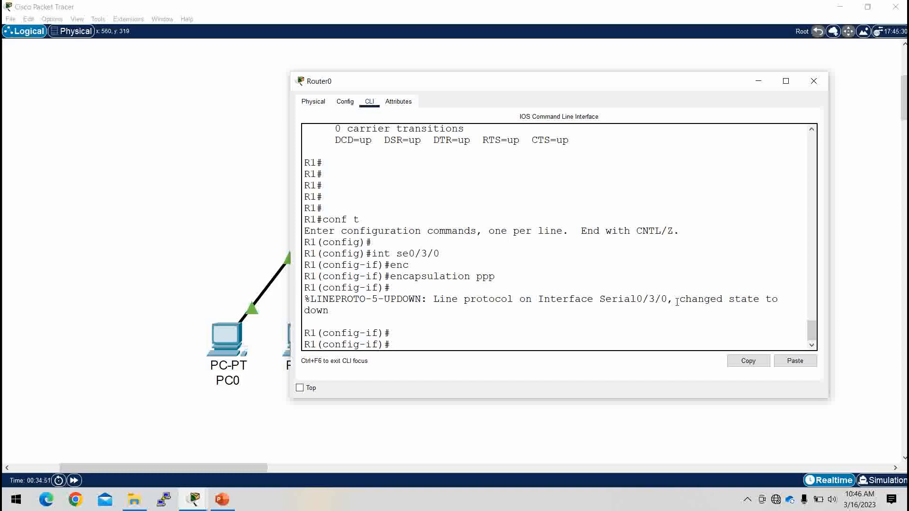
drag(497, 275, 391, 276)
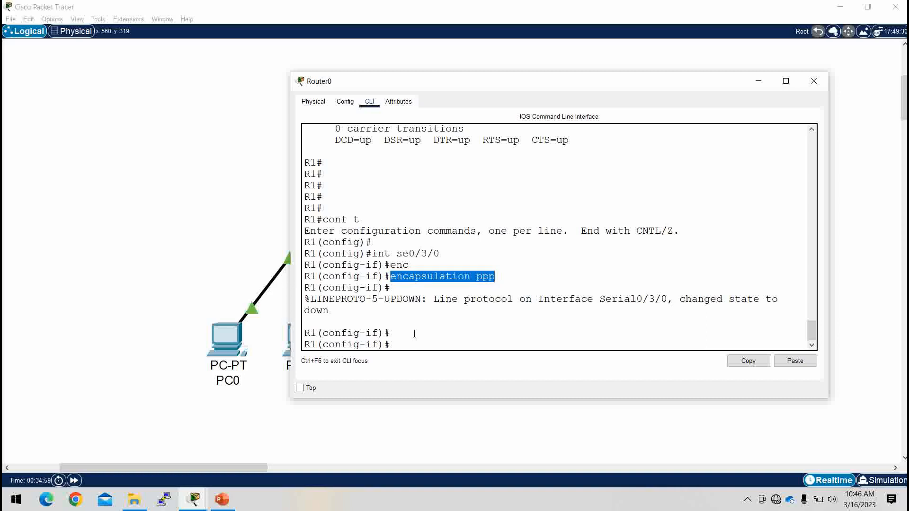
drag(330, 312, 303, 299)
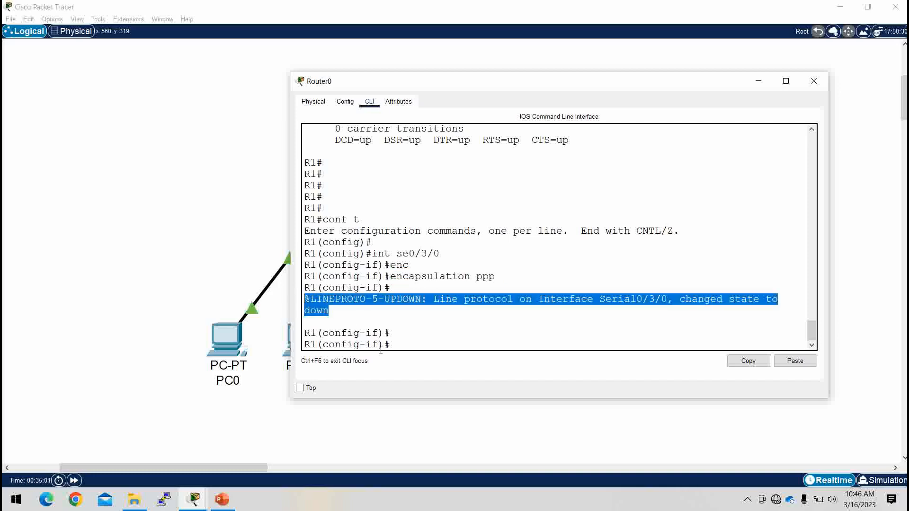
click(397, 344)
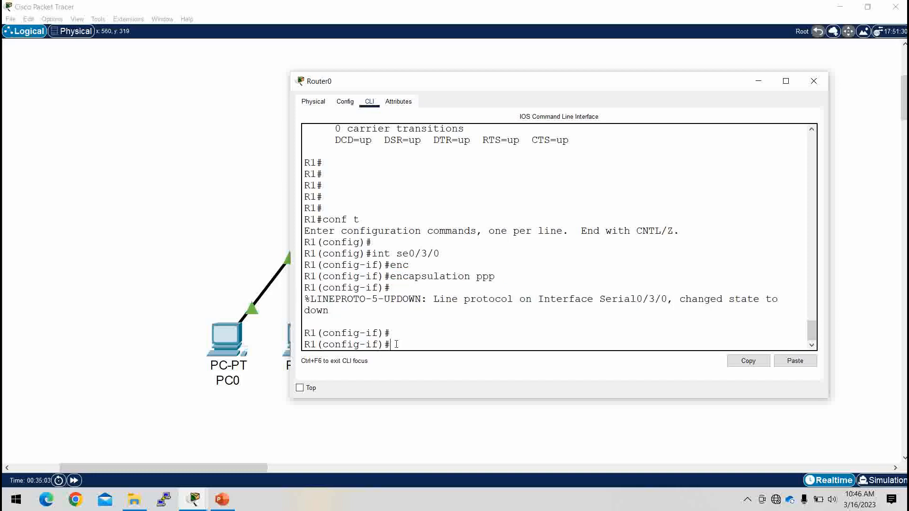
Step: Set ppp authentication pap on Router0's Serial0/3/0
text(ppp au)
key(Tab)
text(?)
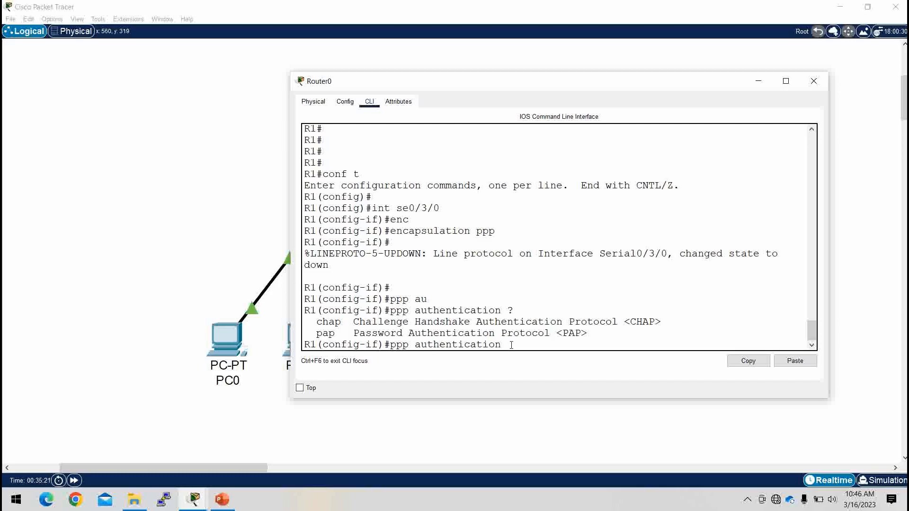
text(pap)
key(Return)
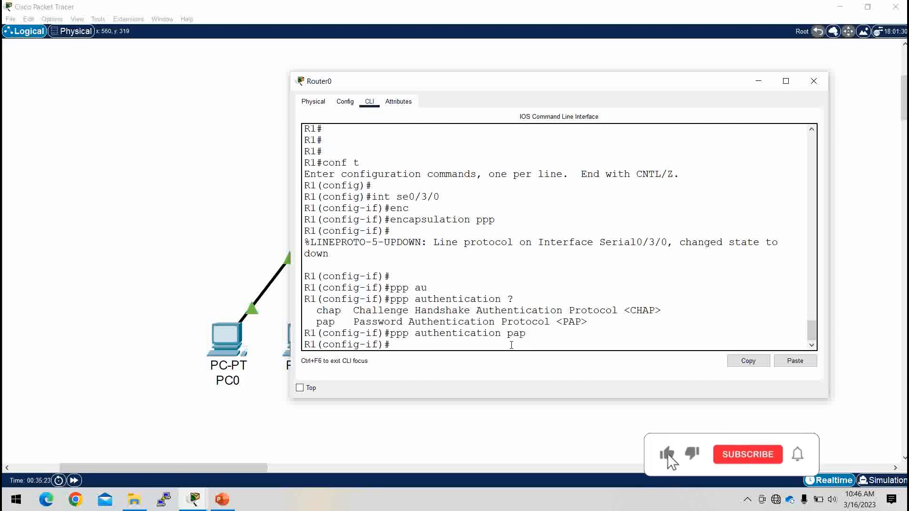
Step: Configure ppp pap sent-username R1 with its password on Serial0/3/0
text(pp)
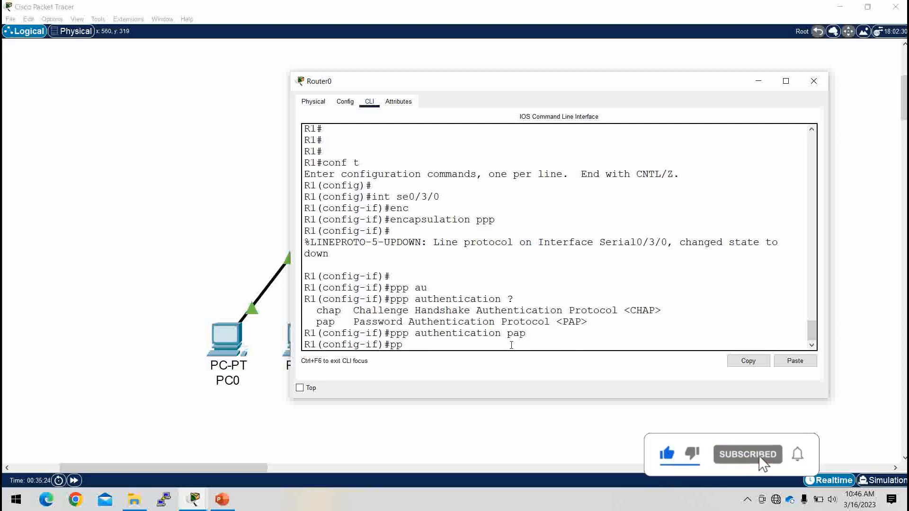
text(p pap set)
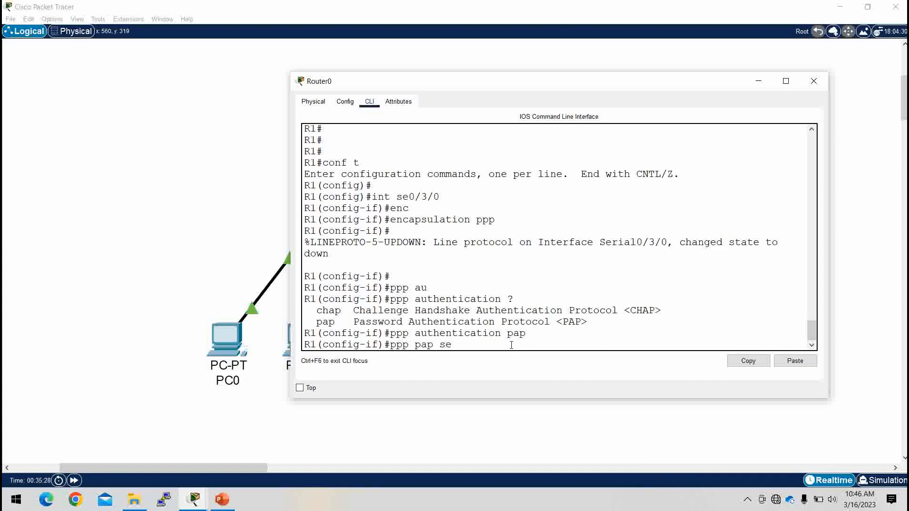
key(Tab)
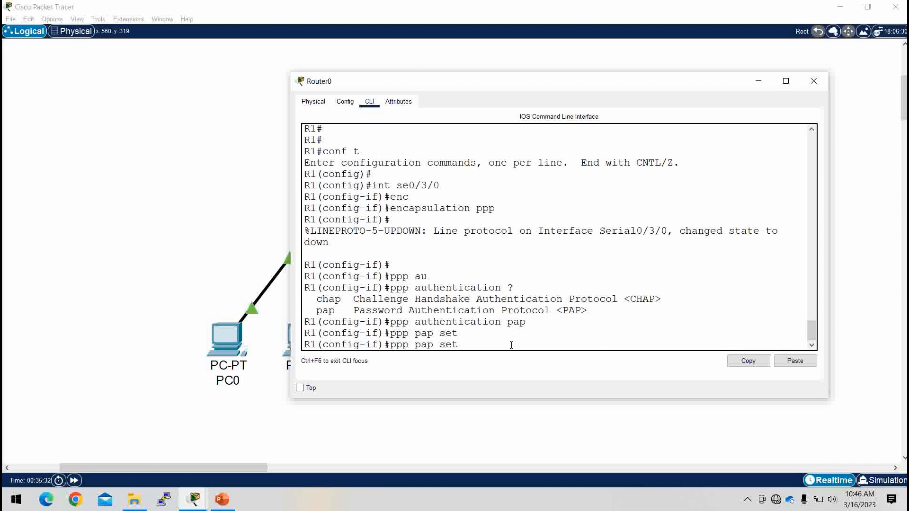
key(BackSpace)
key(BackSpace)
key(BackSpace)
text(?)
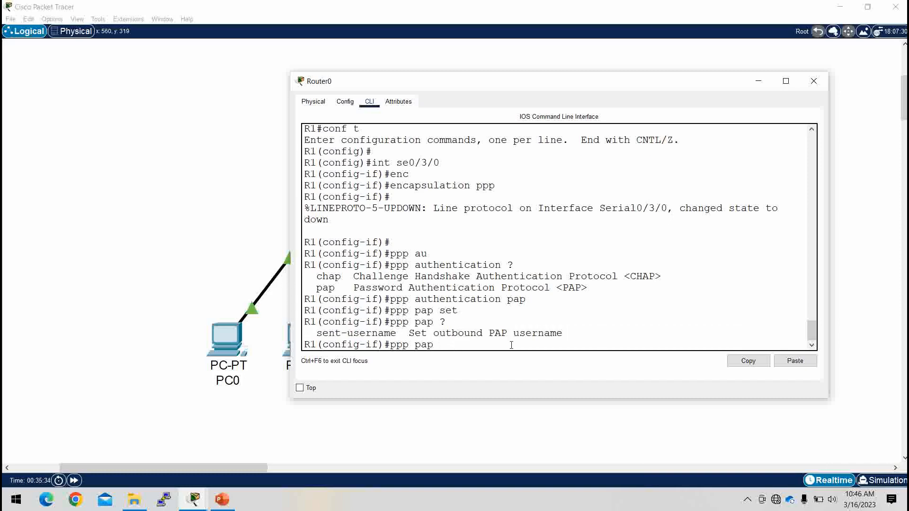
text(sent)
key(Tab)
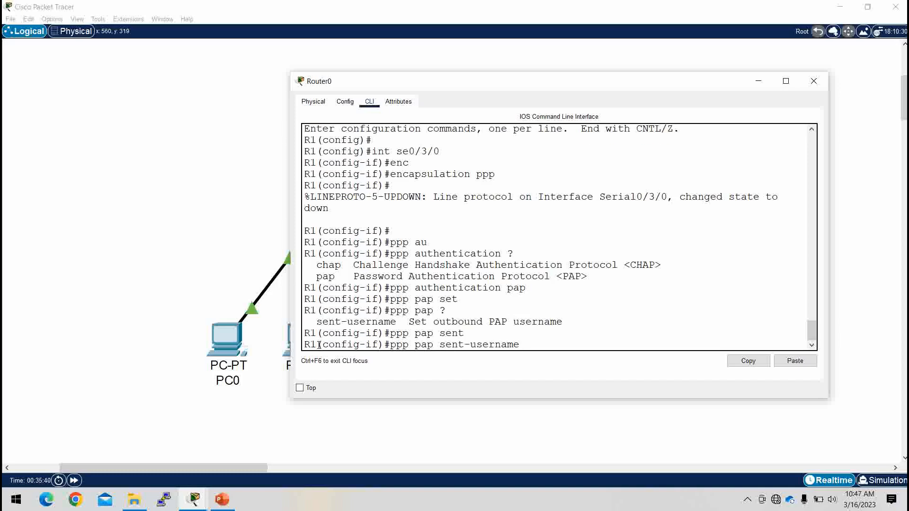
drag(319, 345, 302, 345)
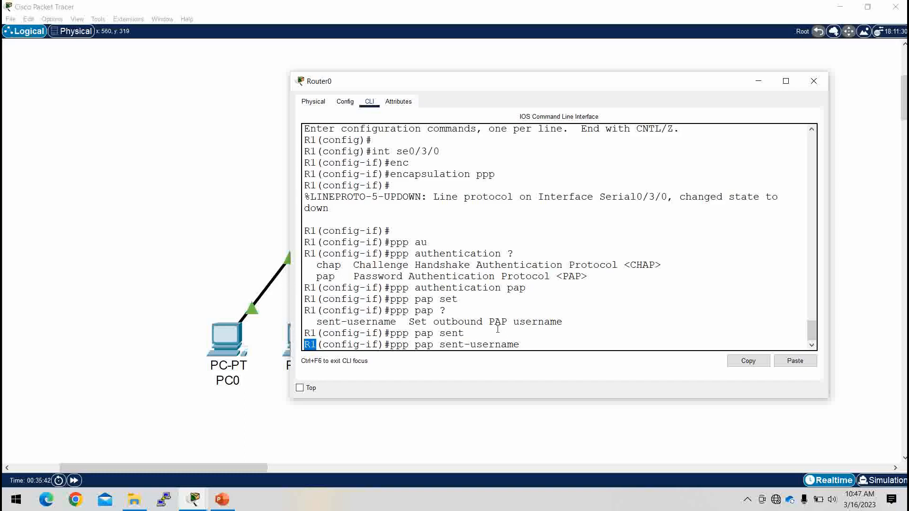
click(524, 344)
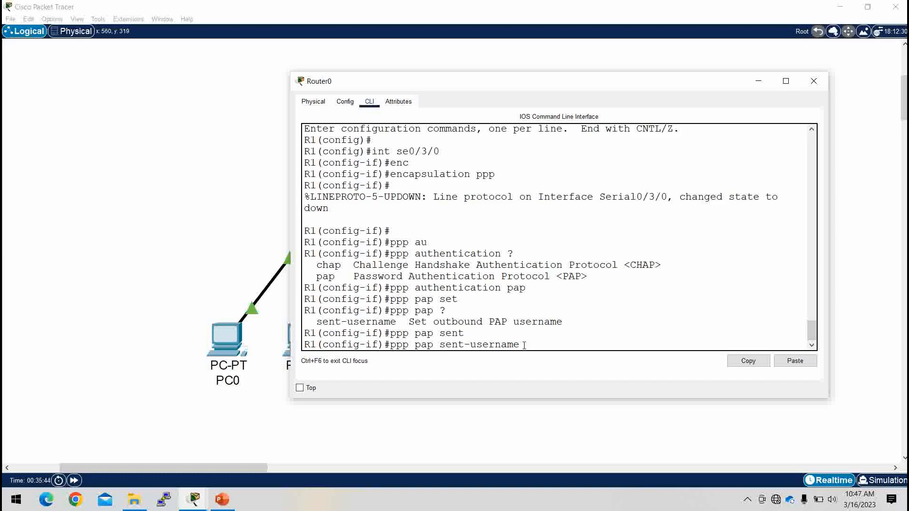
text(R1 pass)
key(Tab)
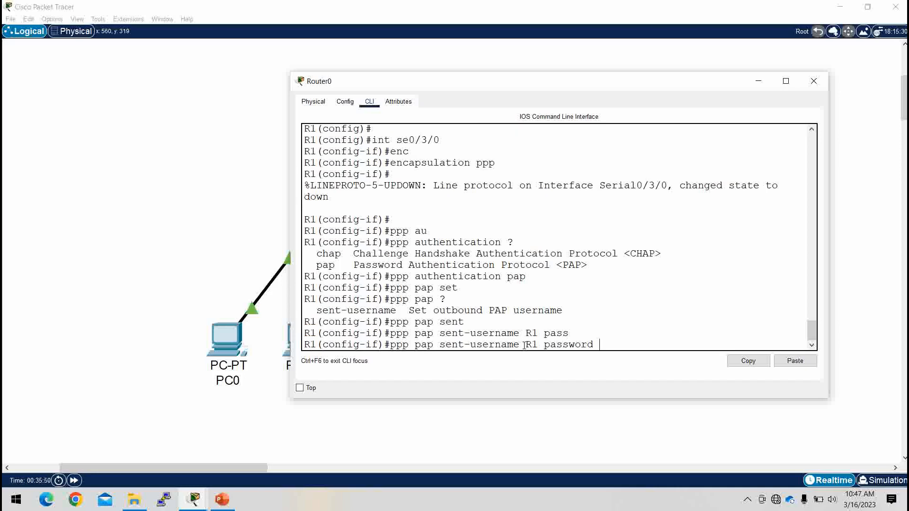
text(admin)
key(Return)
key(Return)
key(Return)
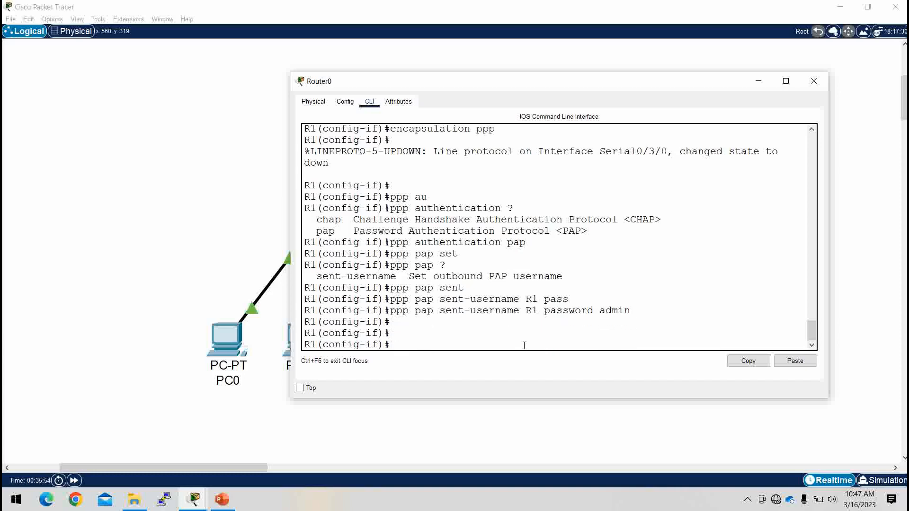
Step: Exit interface mode, add local user R2 with its password, and minimize Router0's window
text(ex)
key(Return)
key(Return)
key(Return)
text(use)
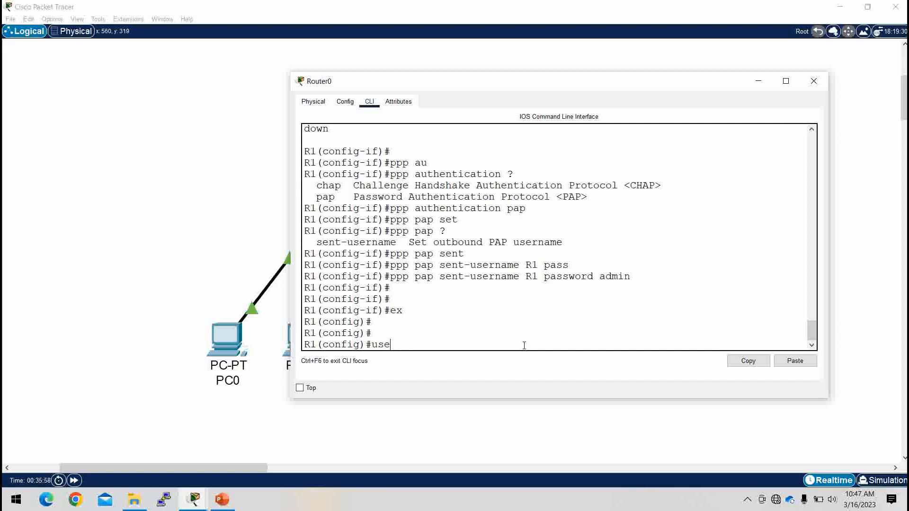
key(Tab)
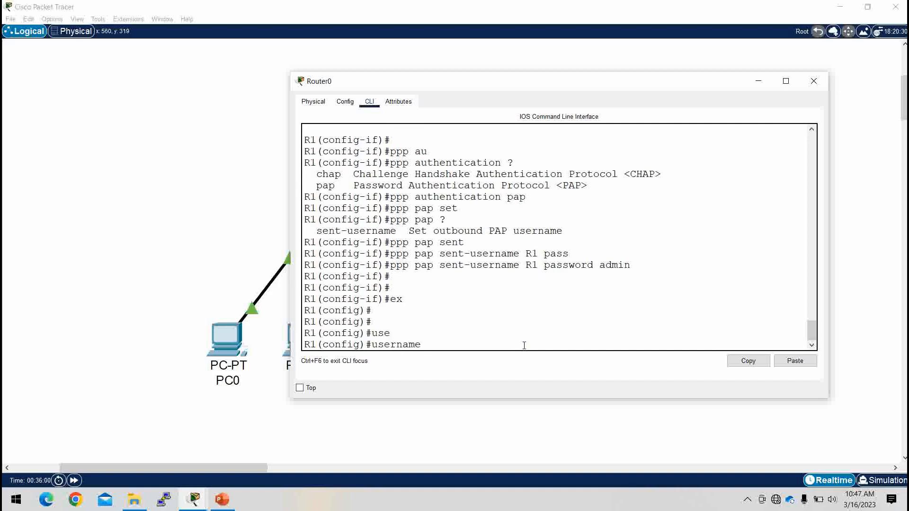
text(R)
text(2 pass)
key(Tab)
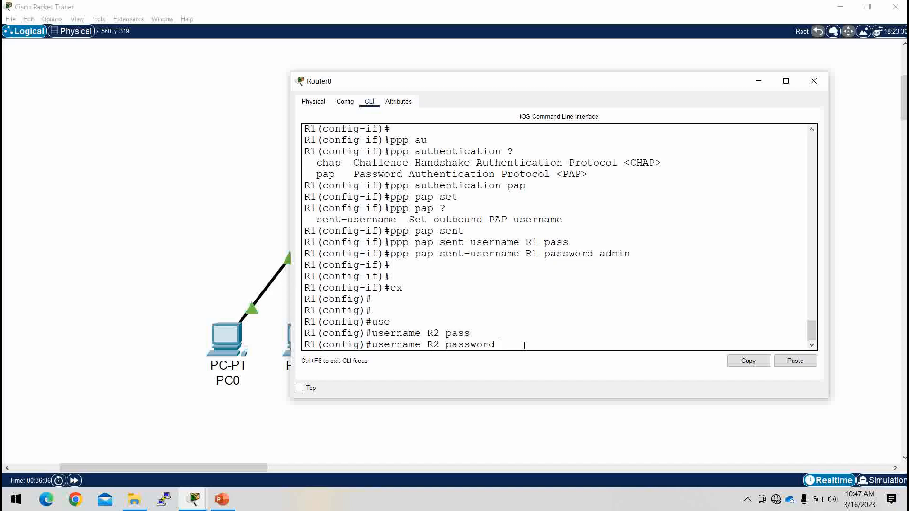
text(admin)
key(Return)
key(Return)
key(Return)
key(Return)
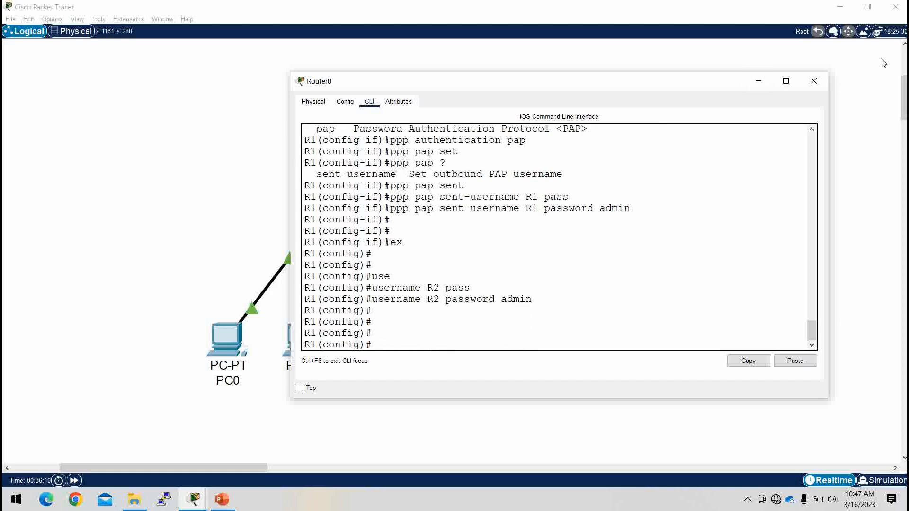
click(758, 81)
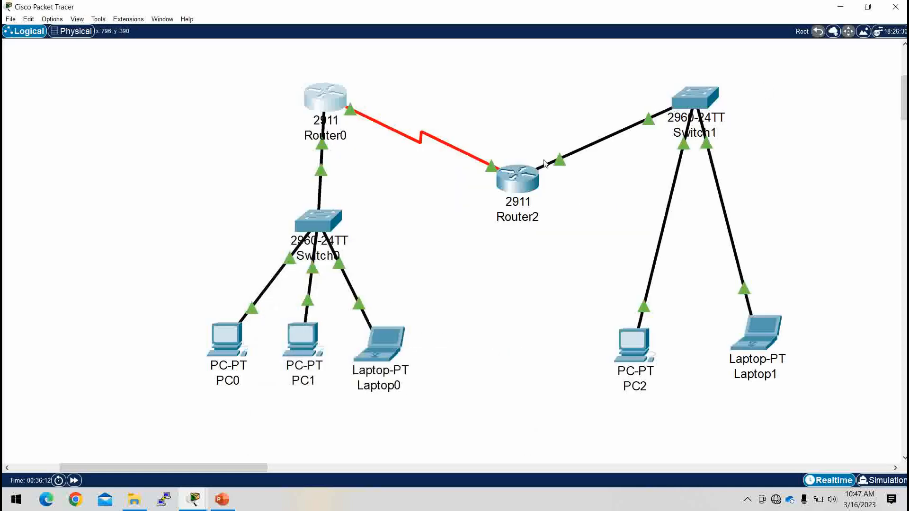
Step: Open Router2's CLI, highlight the Serial0/3/0 line-down message, and enter privileged mode
click(513, 185)
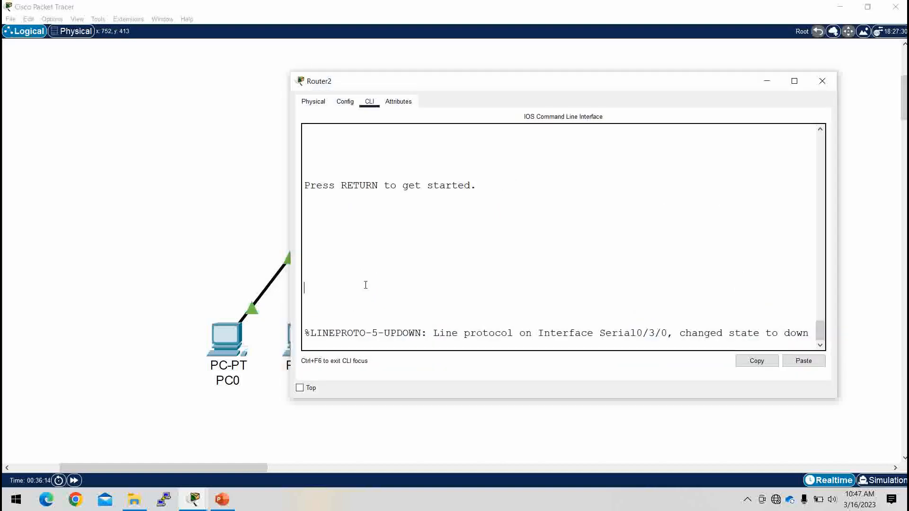
key(Return)
key(Return)
key(Return)
key(Return)
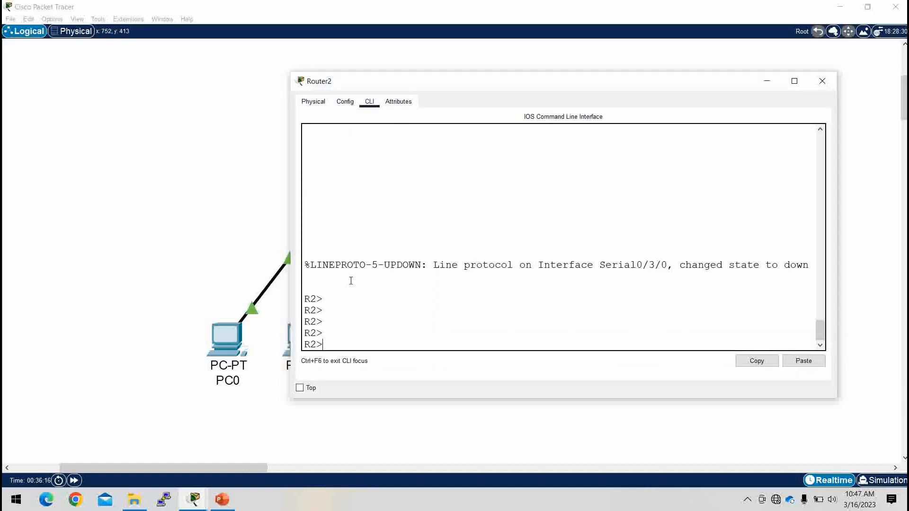
drag(305, 264, 809, 275)
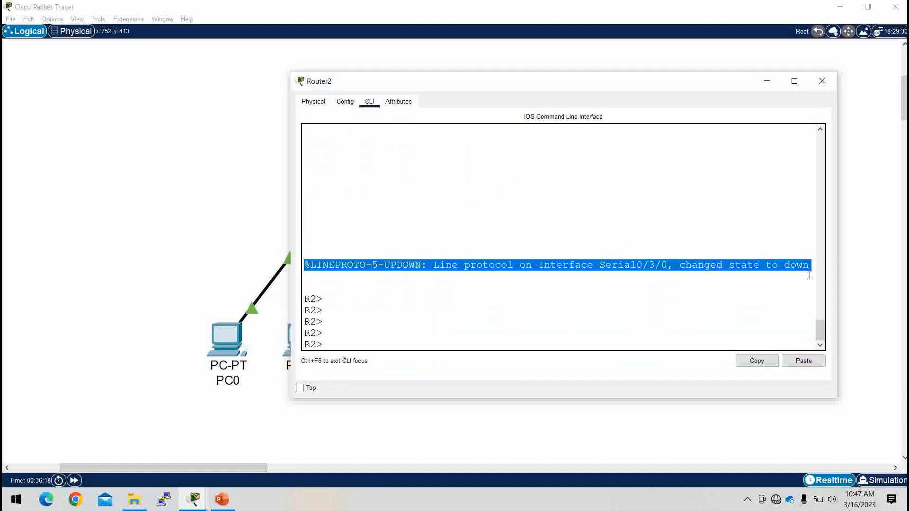
click(355, 342)
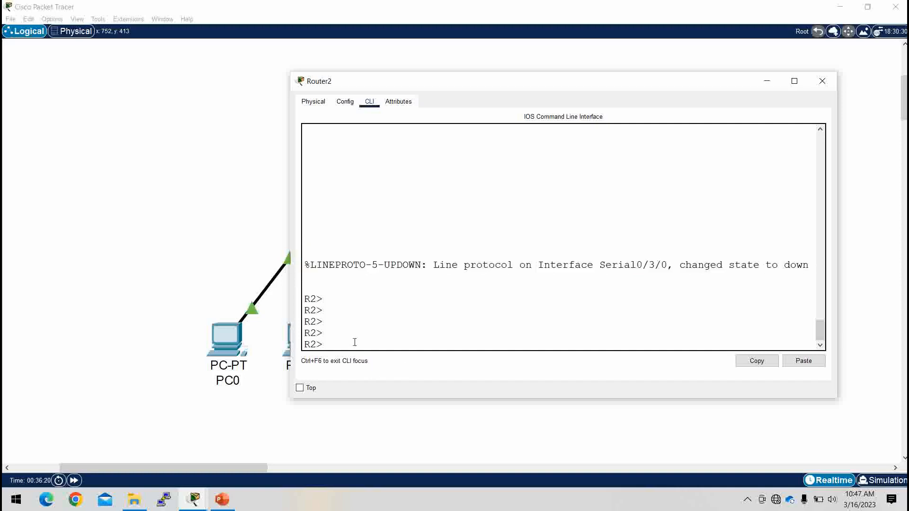
text(en)
key(Return)
key(Return)
Step: In global config, set interface Serial0/3/0 to encapsulation ppp
text(conf t)
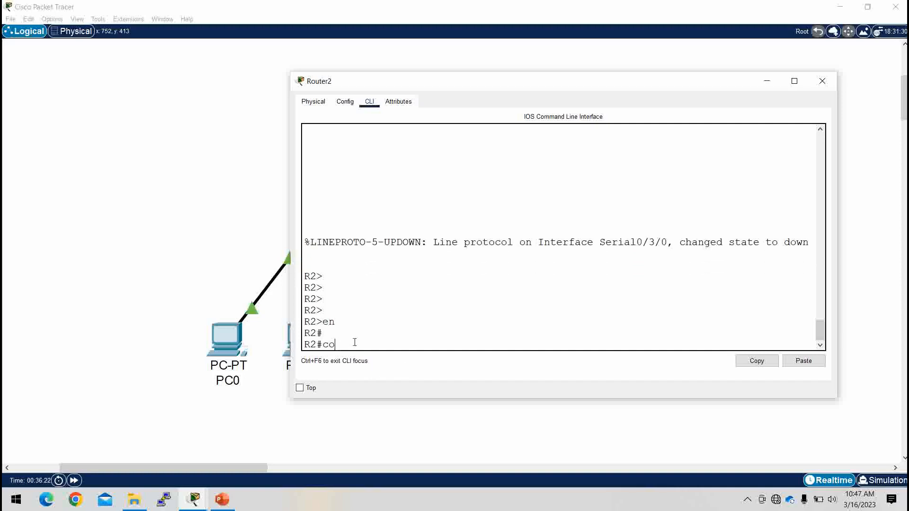
key(Return)
key(Return)
key(Return)
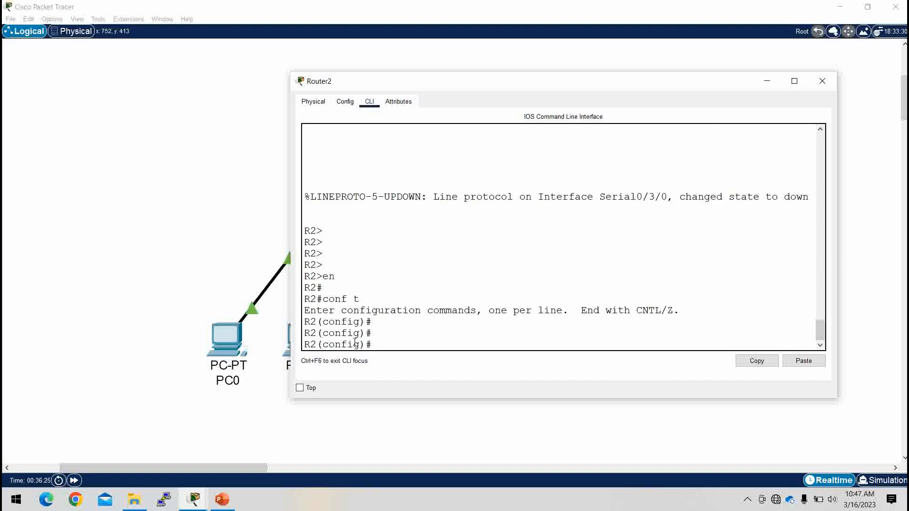
text(int se0/3/0)
key(Return)
text(enc)
key(Tab)
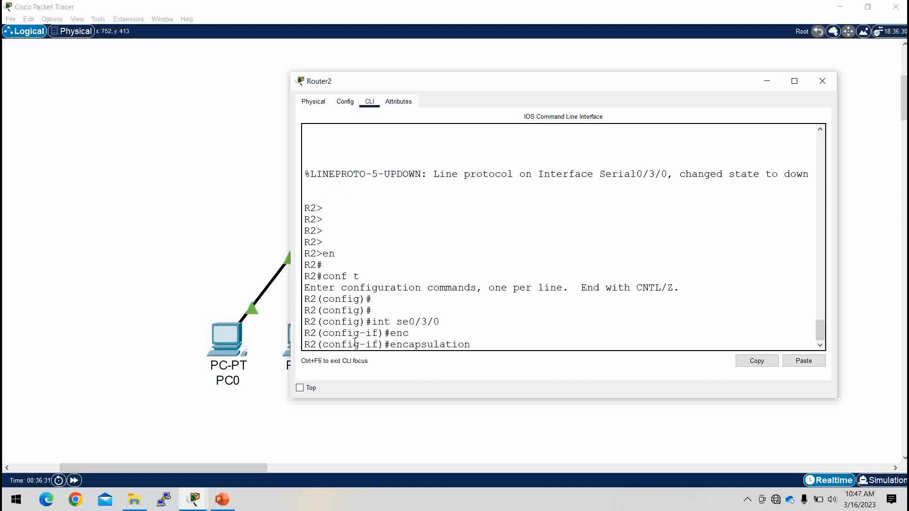
text(ppp)
key(Return)
key(Return)
key(Return)
key(Return)
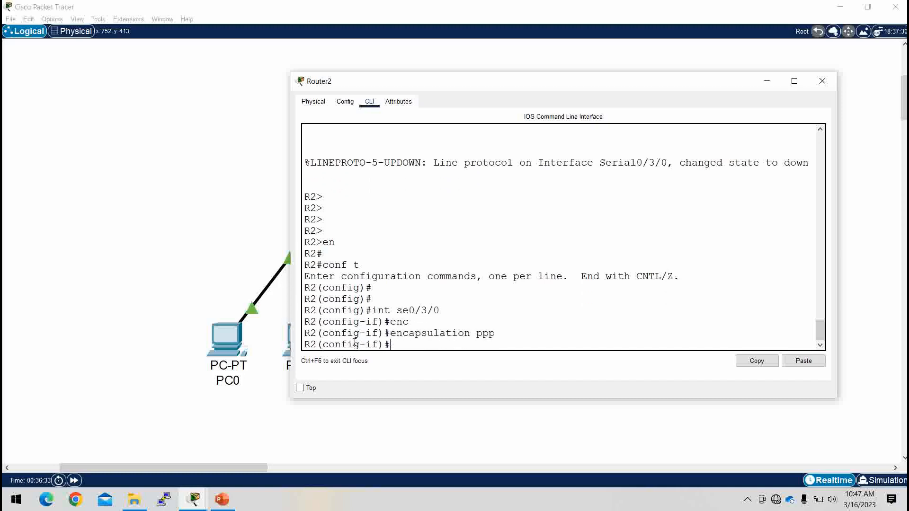
key(Return)
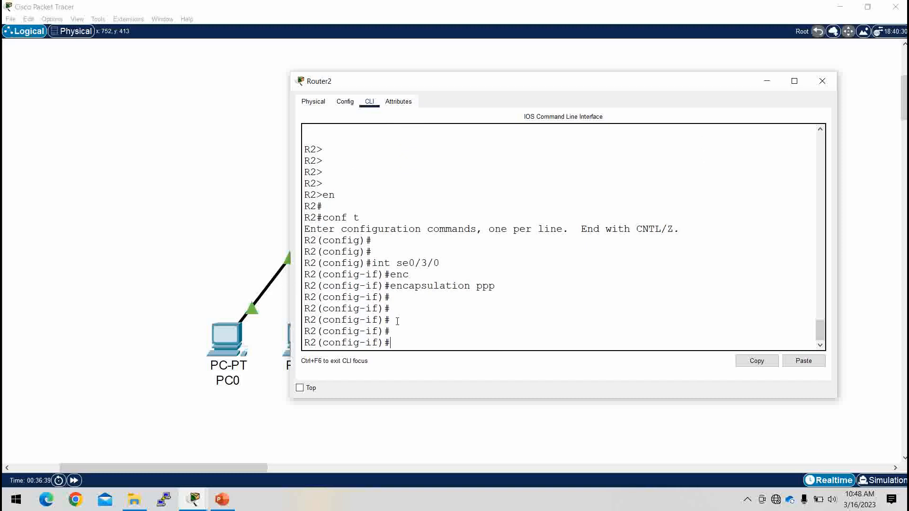
Step: Set ppp authentication pap on Router2's Serial0/3/0
text(ppp au)
key(Tab)
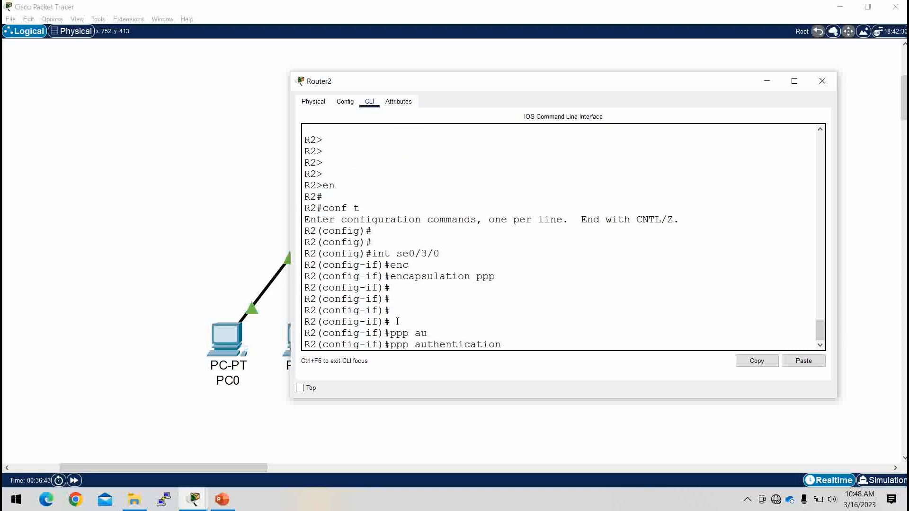
text(?)
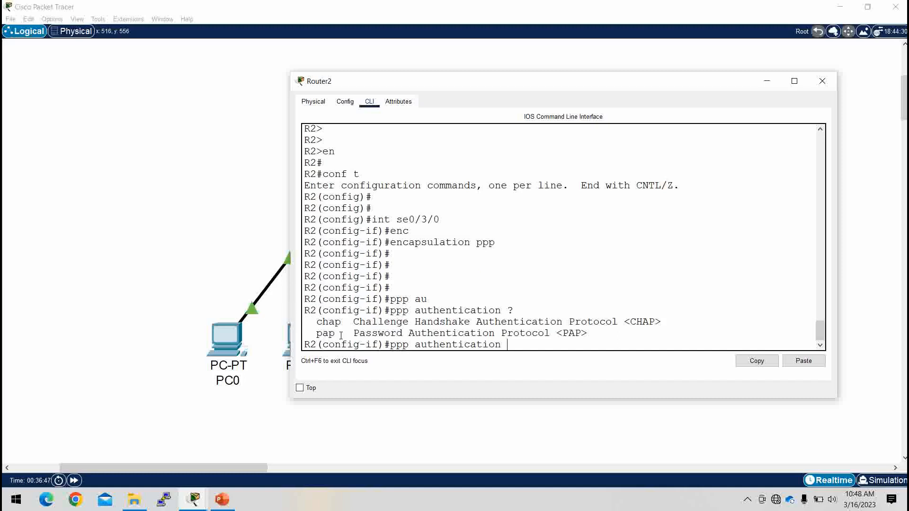
text( pap)
key(Return)
key(Return)
key(Return)
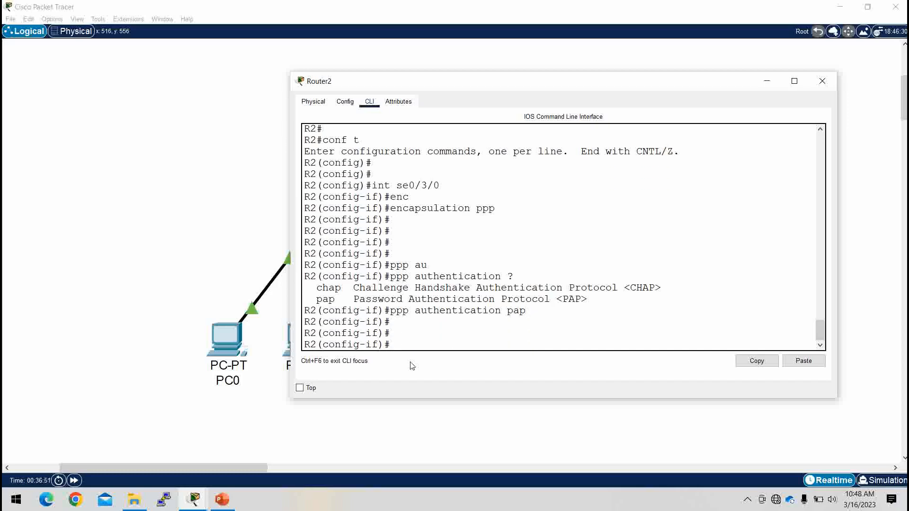
Step: Configure ppp pap sent-username R2 with its password, then type exit
text(ppp pap sen)
key(Tab)
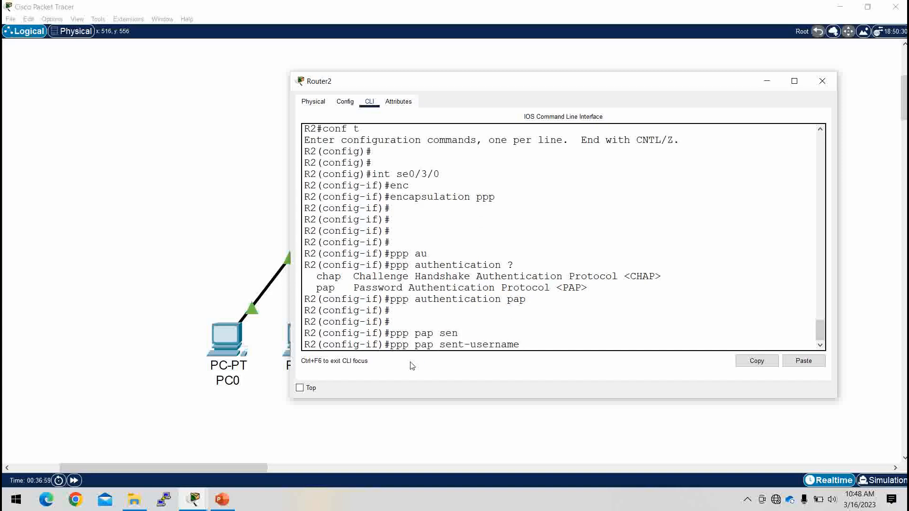
text(R2 pass)
key(Tab)
text(admin)
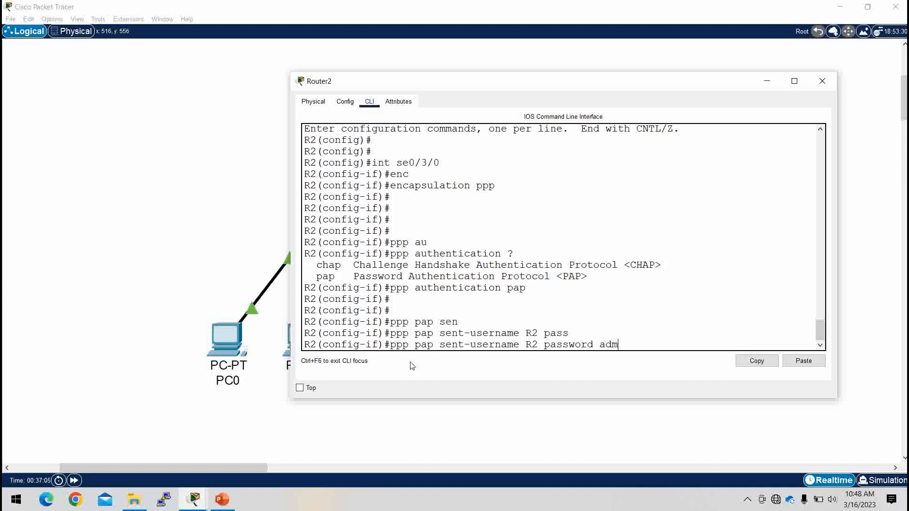
key(Return)
key(Return)
key(Return)
text(ex)
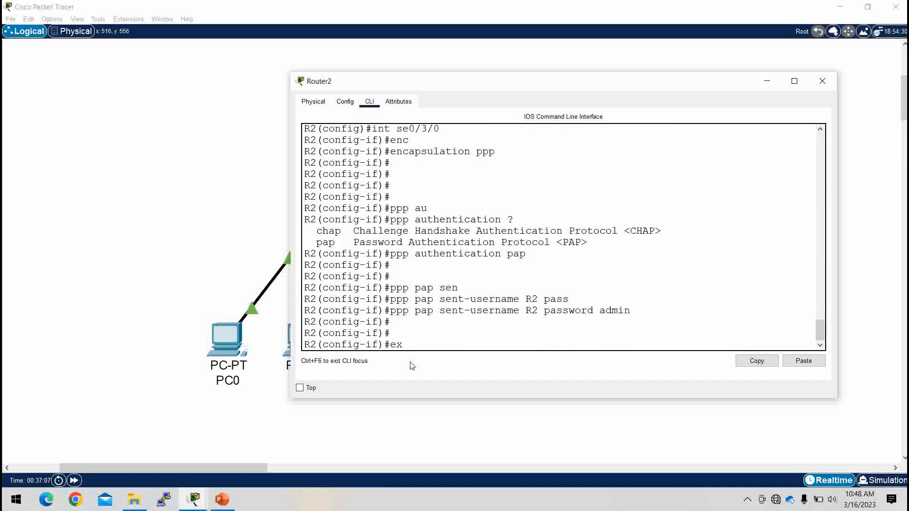
key(Return)
key(Return)
key(Return)
Step: Create local username R1 with its password on Router2
text(use)
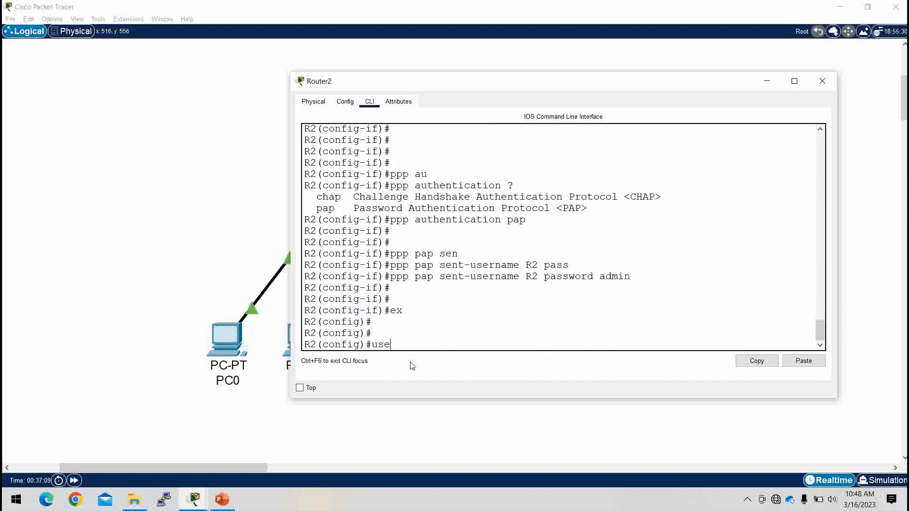
key(Tab)
text(R1)
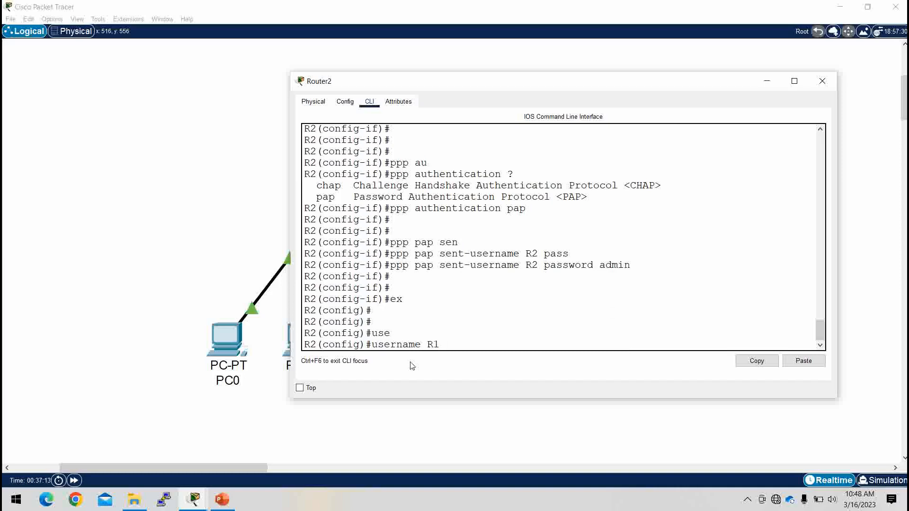
text( a)
key(BackSpace)
text(pas)
key(Tab)
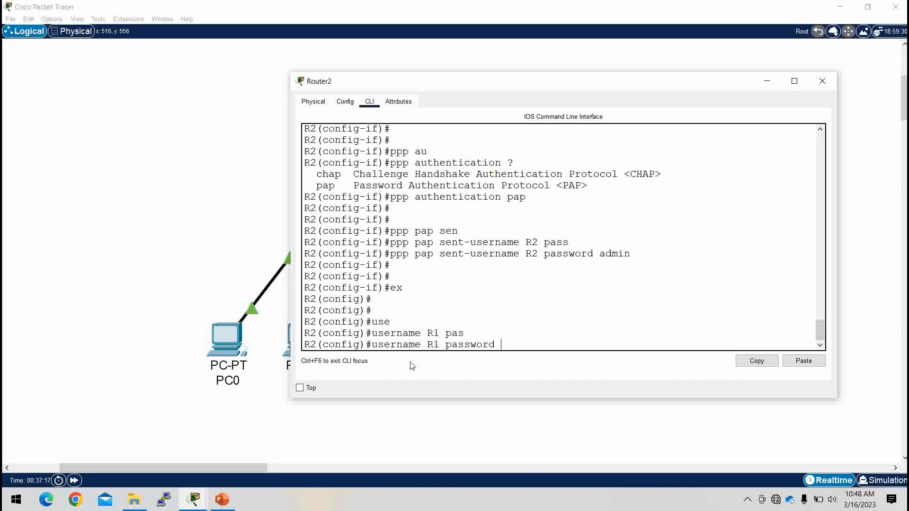
text(admin)
key(Return)
key(Return)
key(Return)
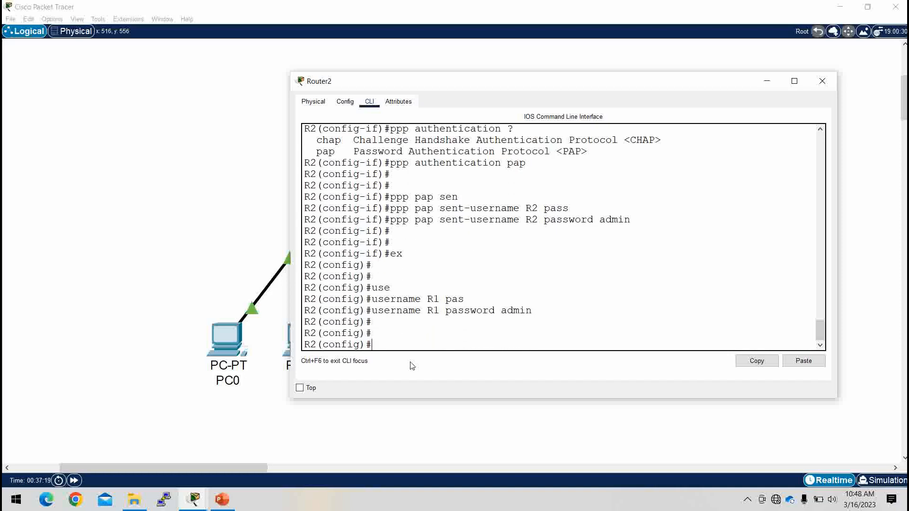
key(Return)
Step: Start typing the 'do sh ip int bri' interface summary command
text(ens)
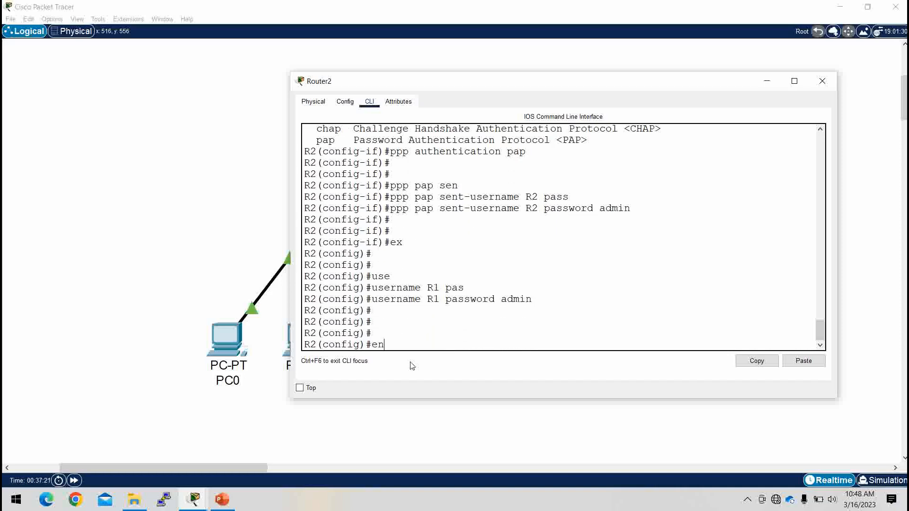
key(BackSpace)
key(BackSpace)
key(BackSpace)
text(do sh ip int bri)
Step: Run 'do sh ip int brief' on Router2, note Serial0/3/0 protocol down, and minimize it
key(Tab)
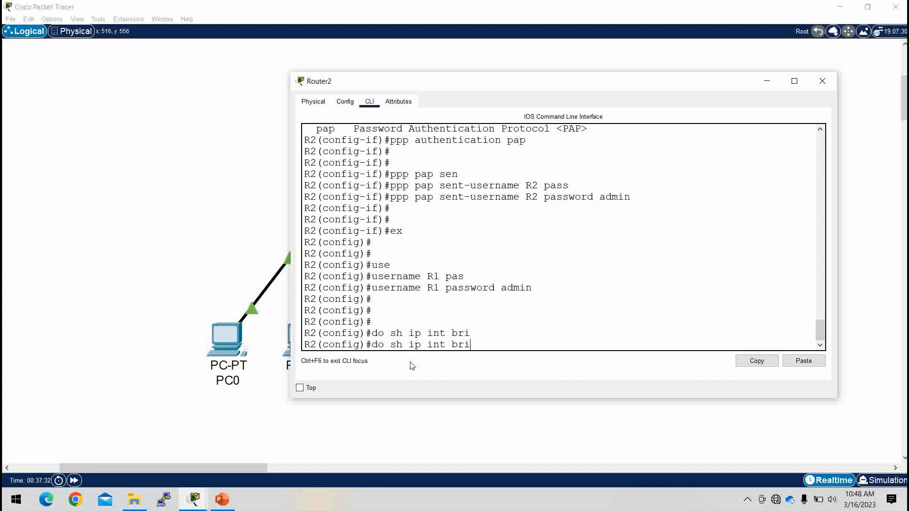
text(ef)
key(Return)
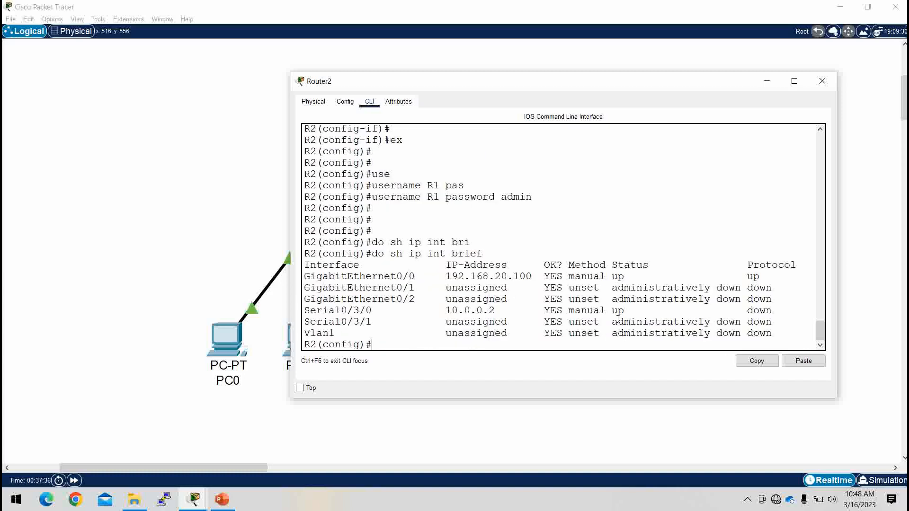
drag(631, 311, 304, 310)
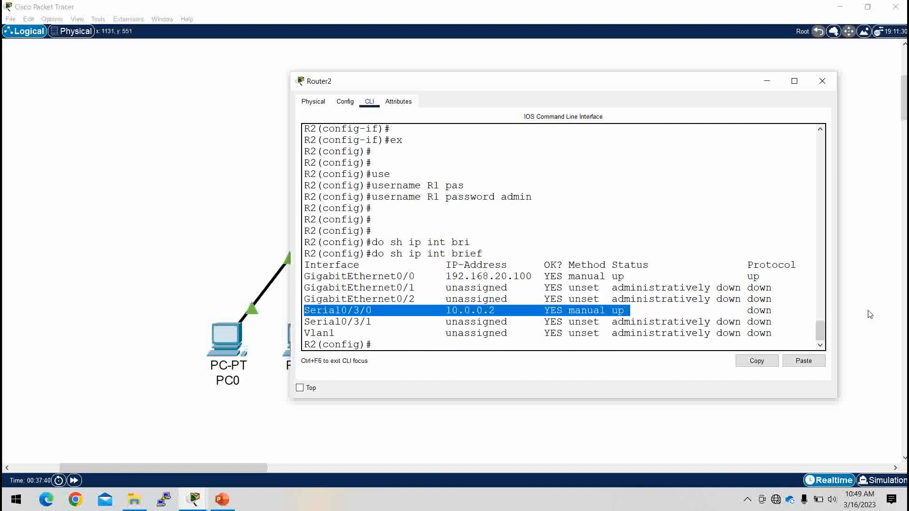
click(765, 80)
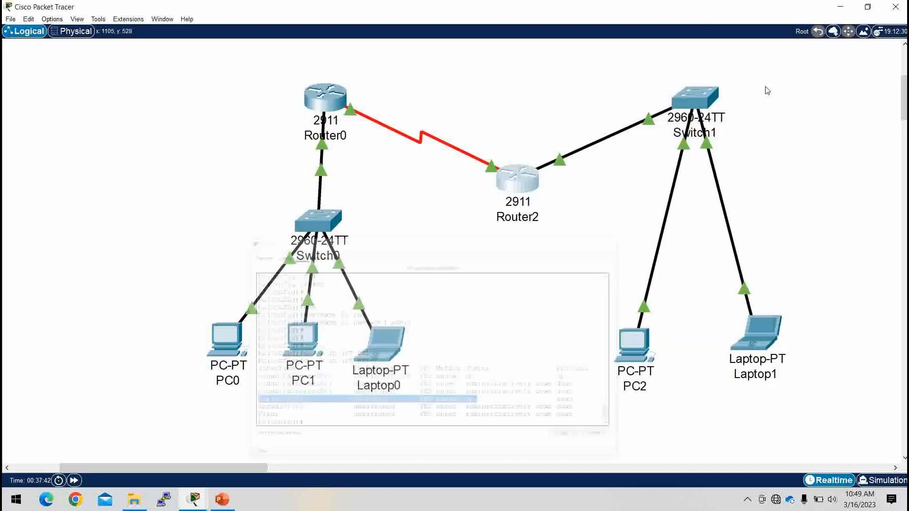
Step: Run 'do sh ip int brief' on Router0, note Serial0/3/0 still down, and minimize it
click(331, 108)
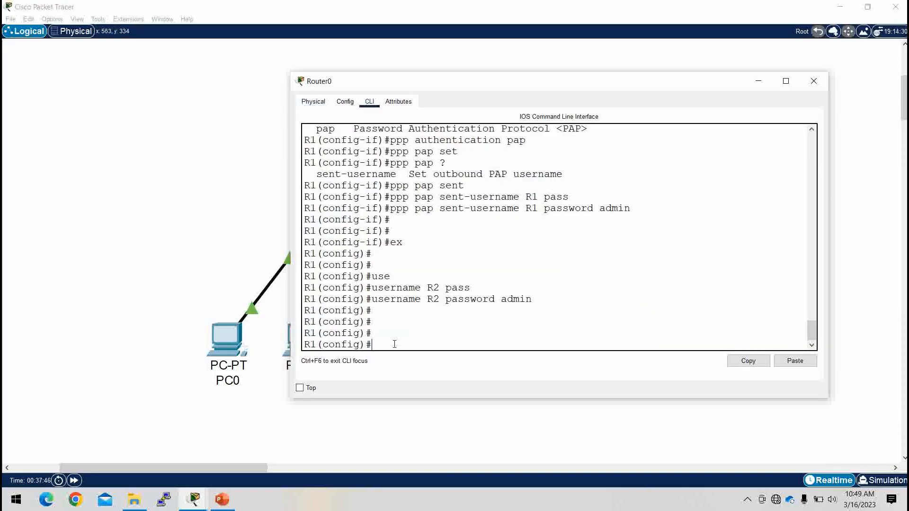
text(do shi)
key(BackSpace)
text(ip int brief)
key(Return)
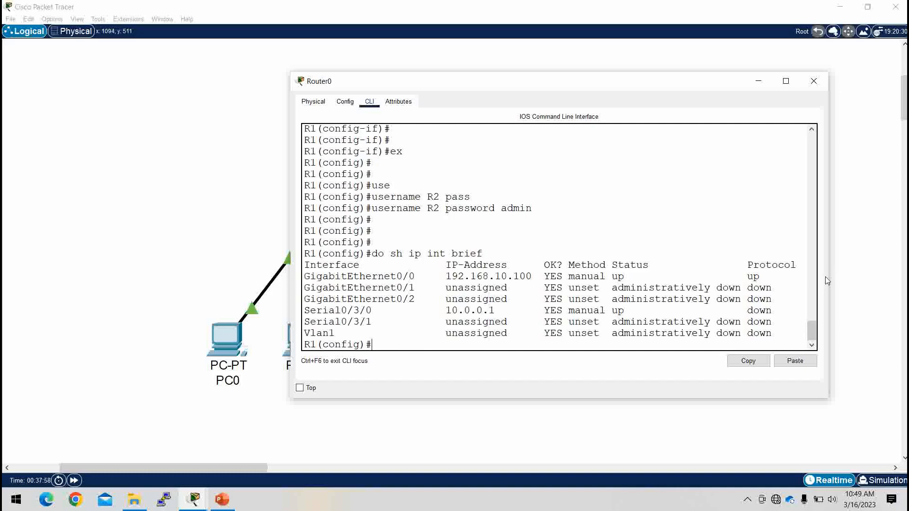
drag(829, 274, 879, 274)
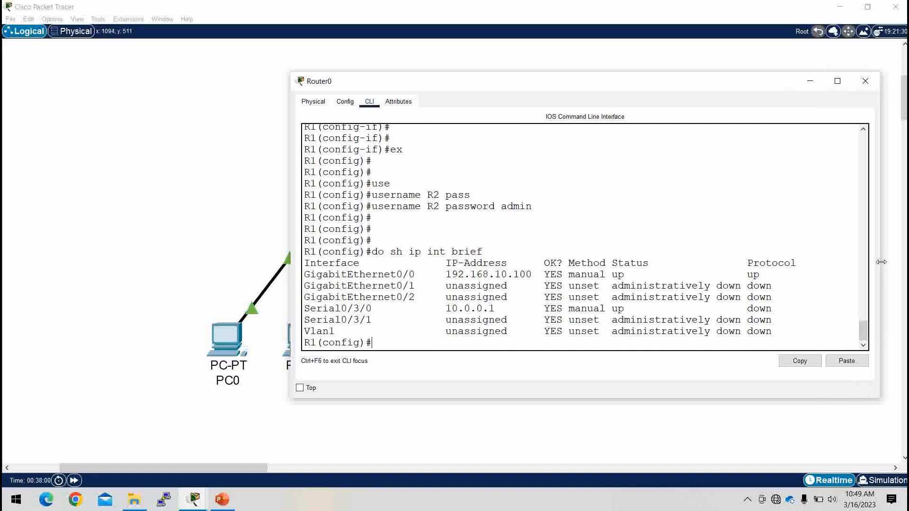
drag(772, 310, 303, 306)
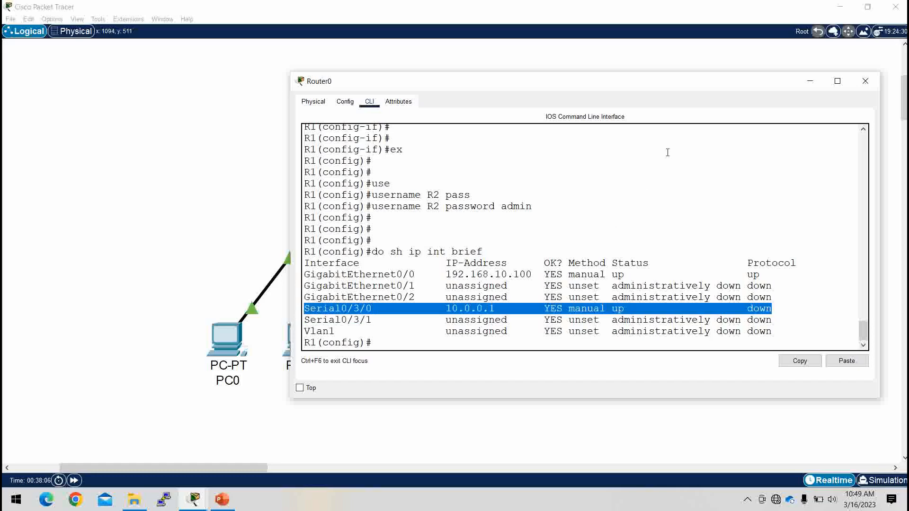
click(809, 82)
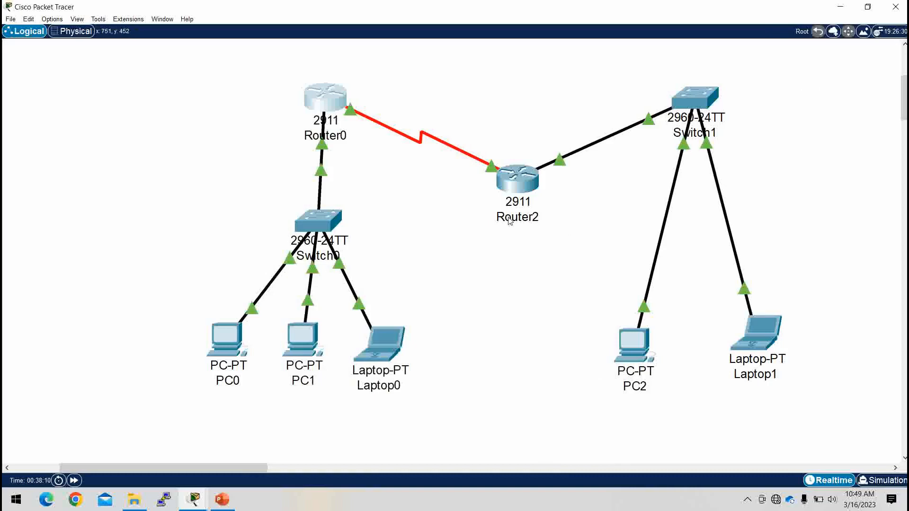
Step: Reopen Router0, confirm the LINEPROTO up message, rerun the summary showing Serial0/3/0 up, then minimize
click(337, 103)
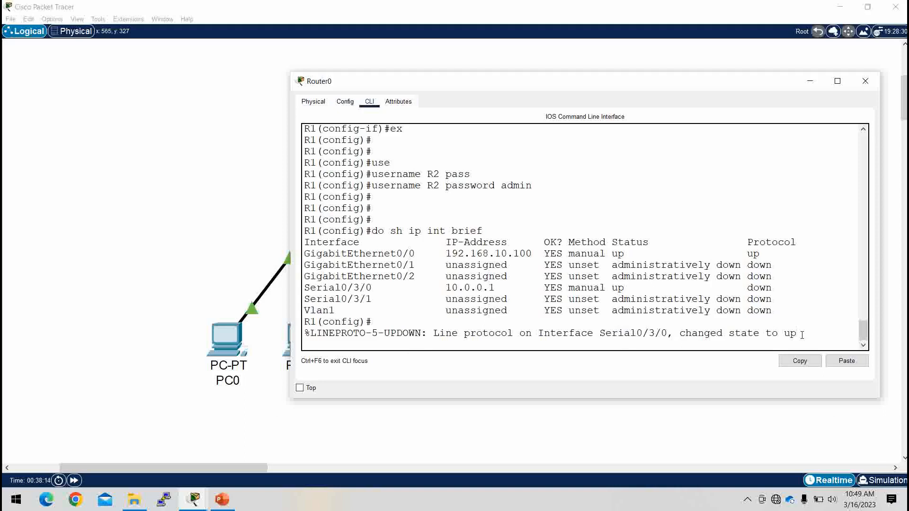
drag(799, 333, 306, 337)
click(335, 344)
triple_click(311, 339)
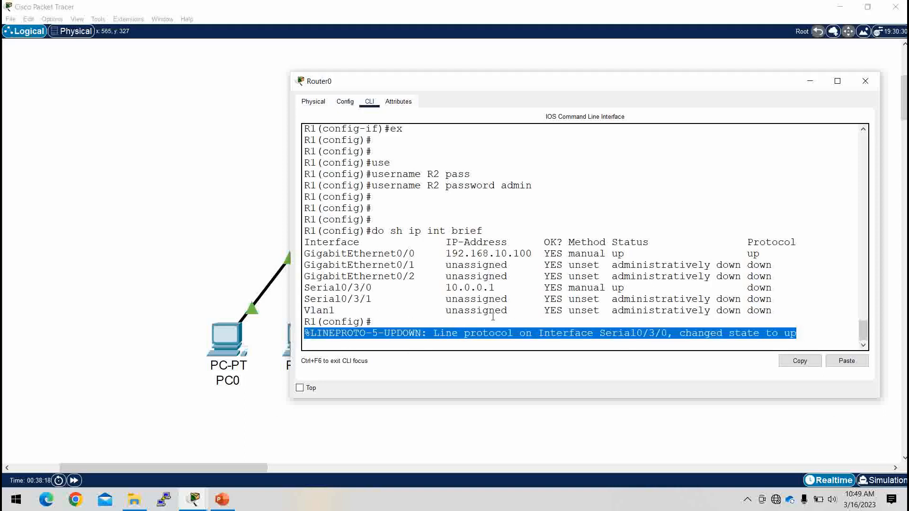
key(Up)
key(Return)
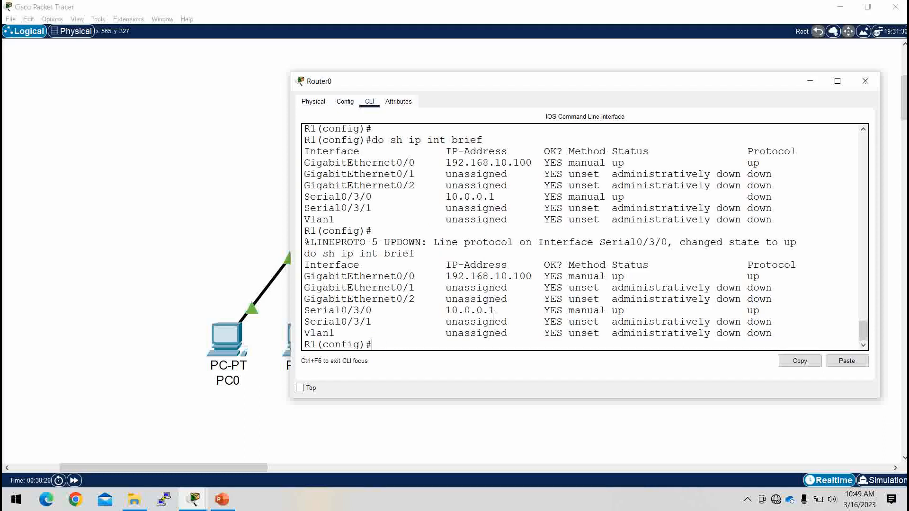
drag(764, 311, 307, 308)
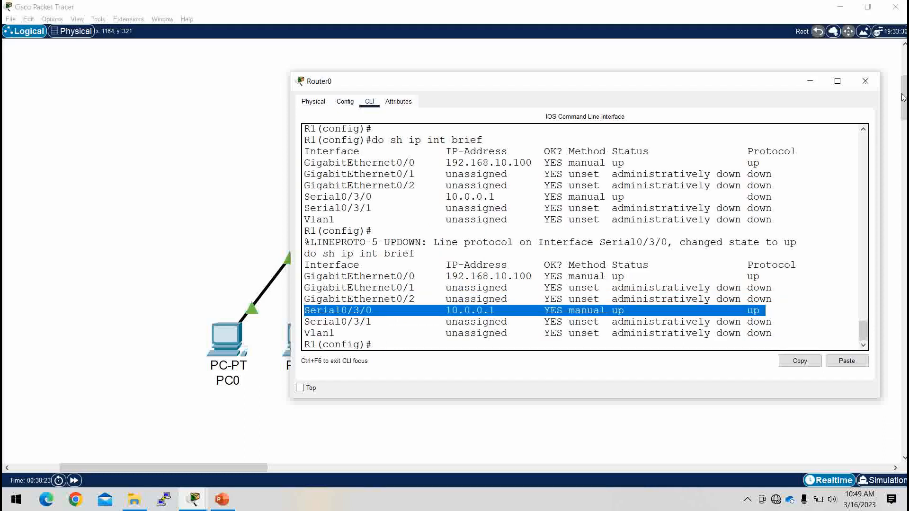
drag(773, 195, 280, 198)
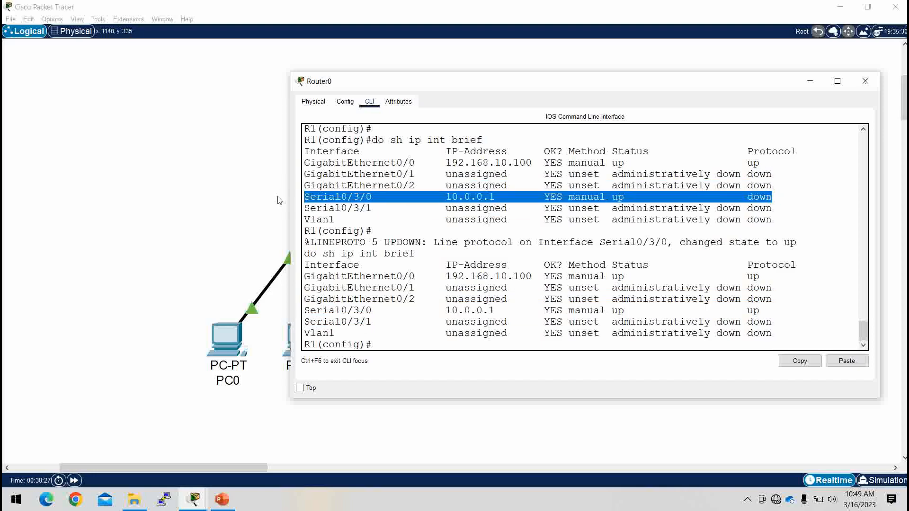
click(810, 81)
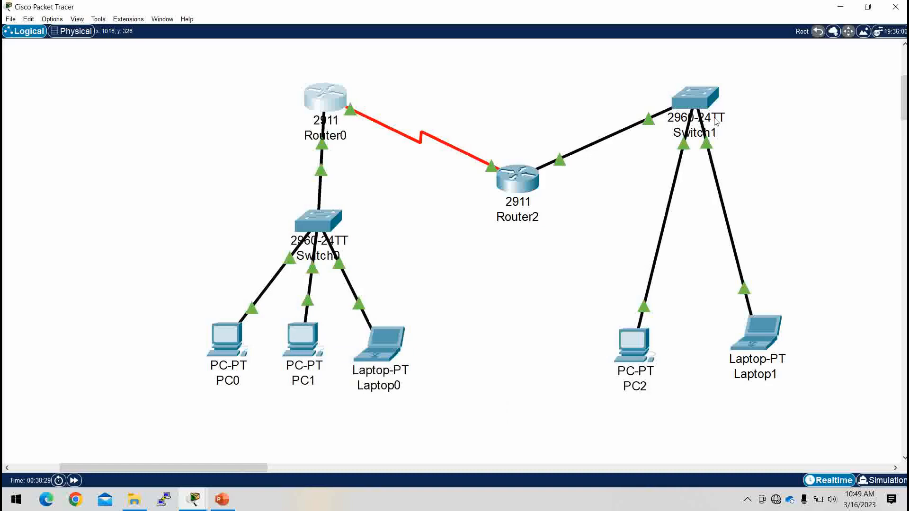
Step: On Router2, rerun the interface summary and highlight Serial0/3/0 now showing up/up
click(517, 178)
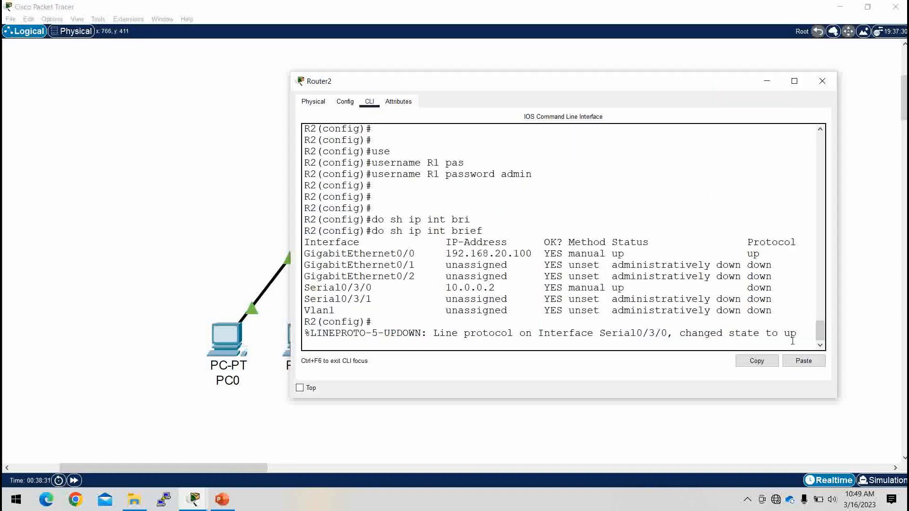
triple_click(303, 334)
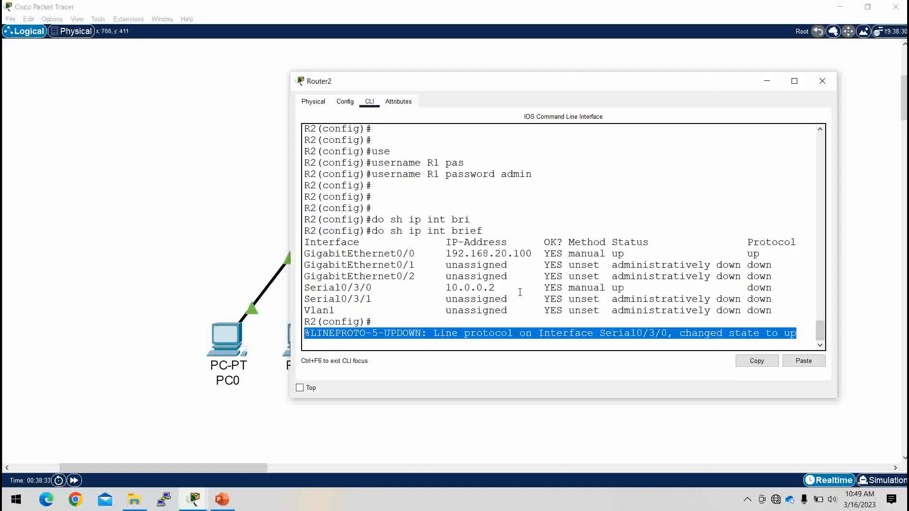
key(Up)
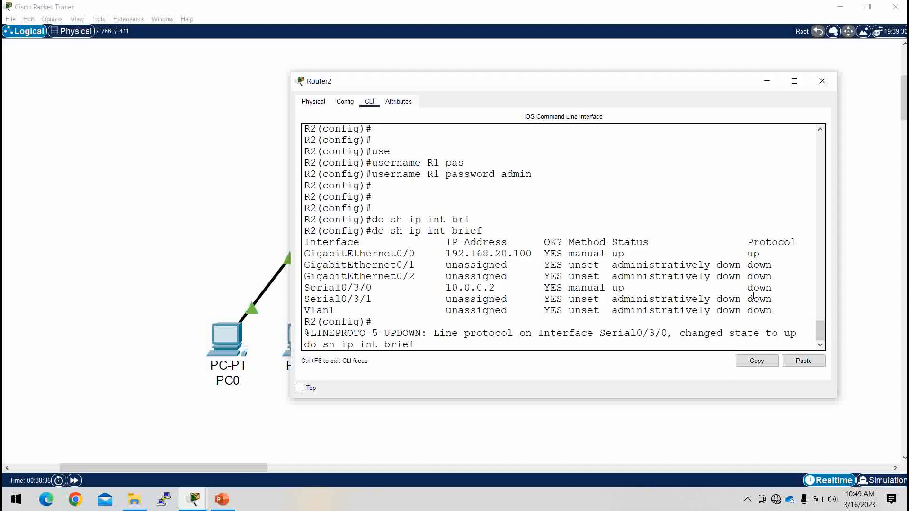
key(Return)
drag(765, 310, 305, 311)
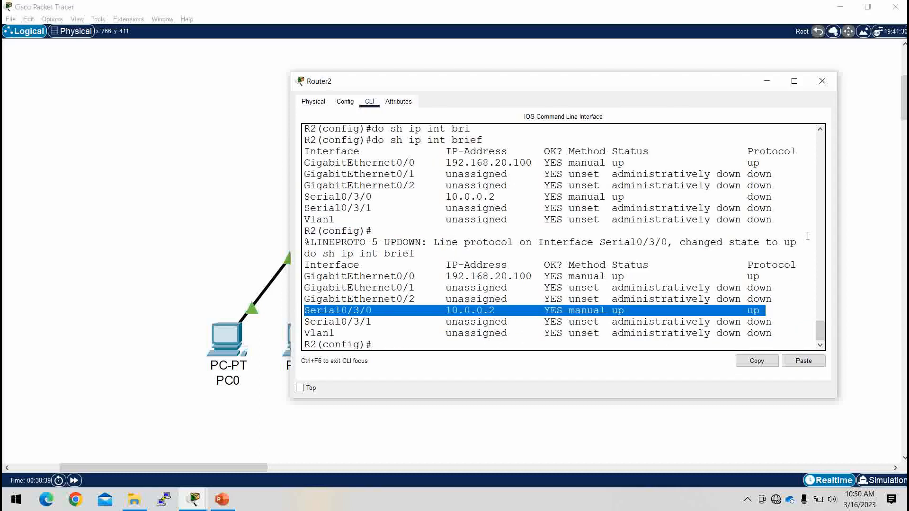
drag(772, 197, 304, 198)
Step: Exit configuration mode, show interfaces se0/3/0, and highlight Encapsulation PPP with LCP Open
text(end)
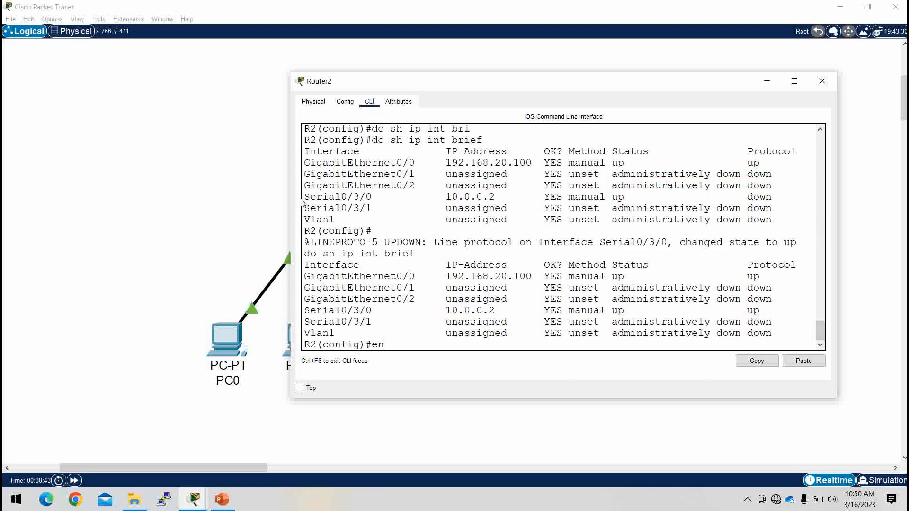
key(Return)
key(Return)
key(Return)
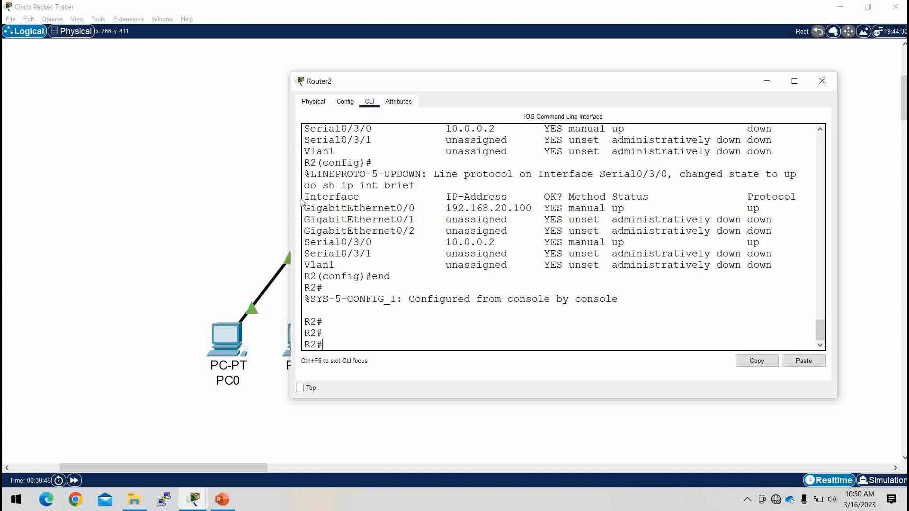
text(sh in)
key(Tab)
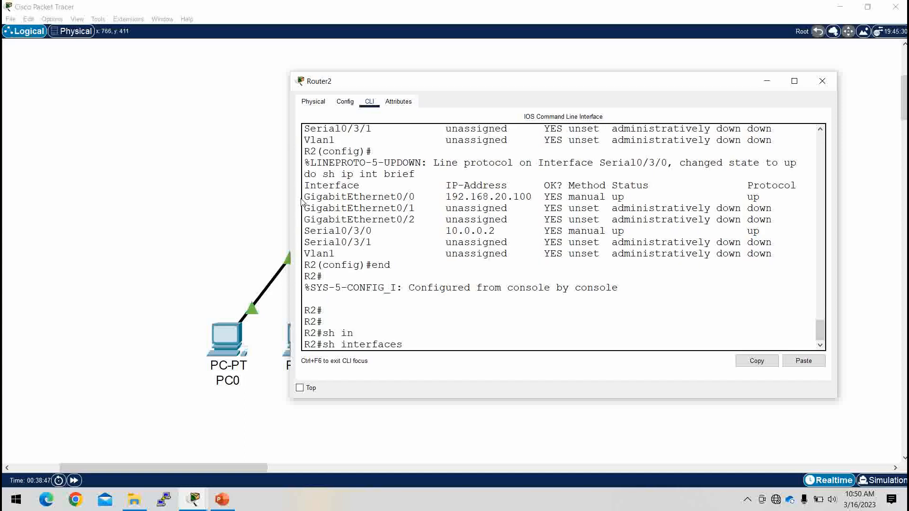
text(se0/3/0)
key(Return)
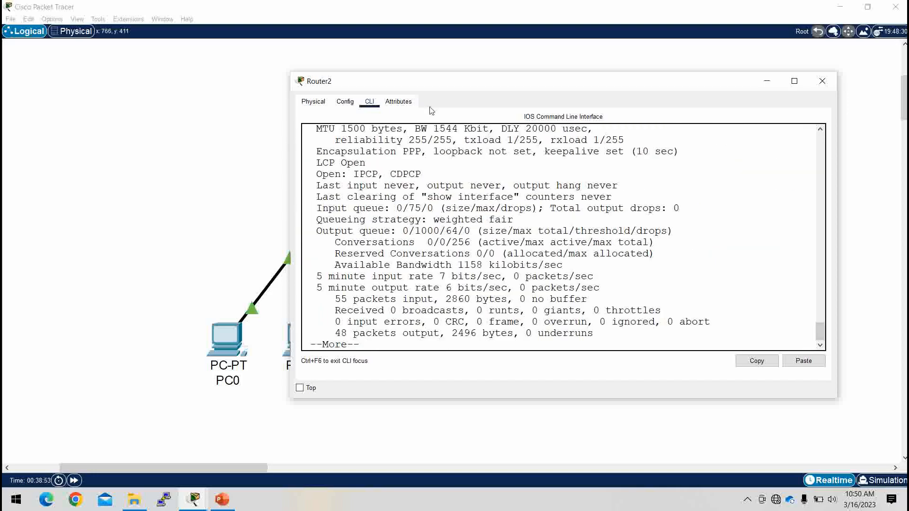
scroll(372, 258, up, 2)
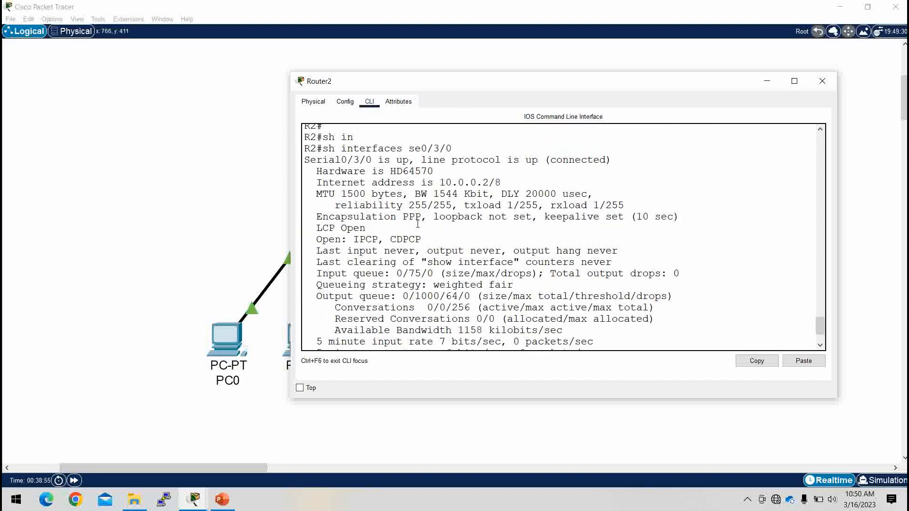
drag(420, 216, 290, 220)
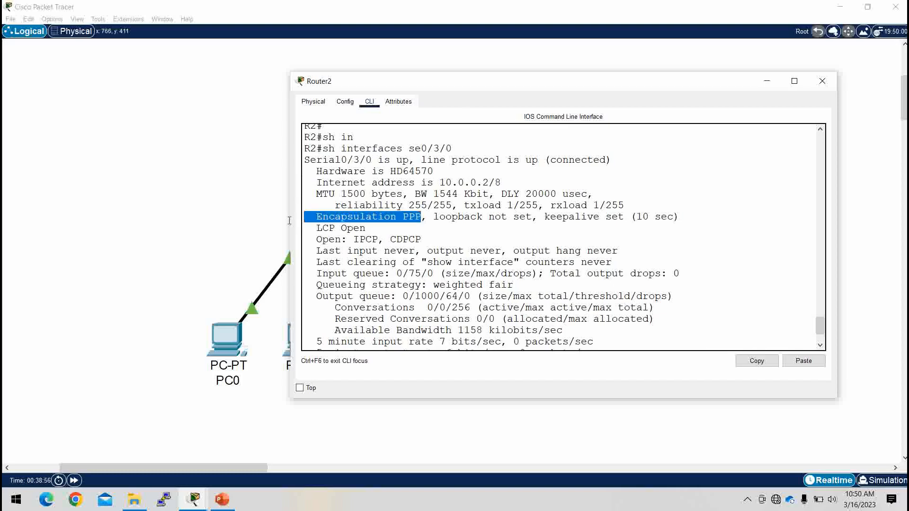
double_click(414, 211)
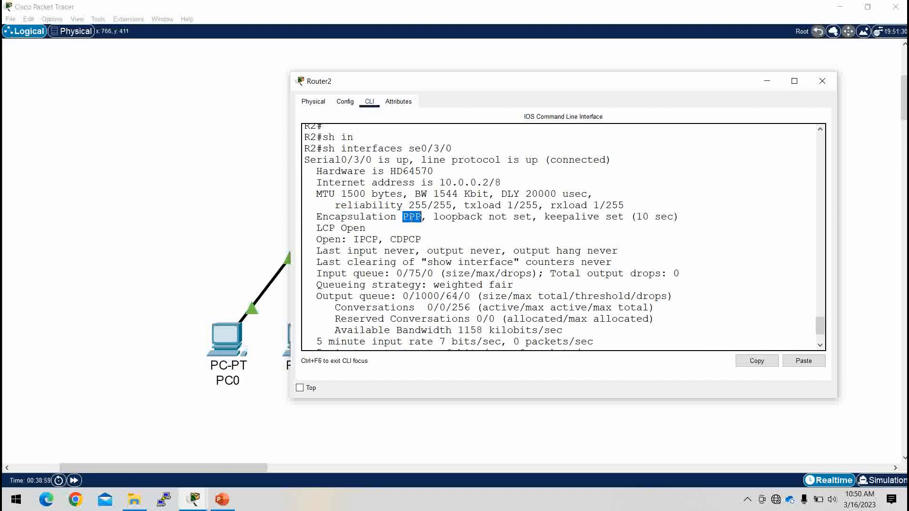
scroll(430, 273, down, 2)
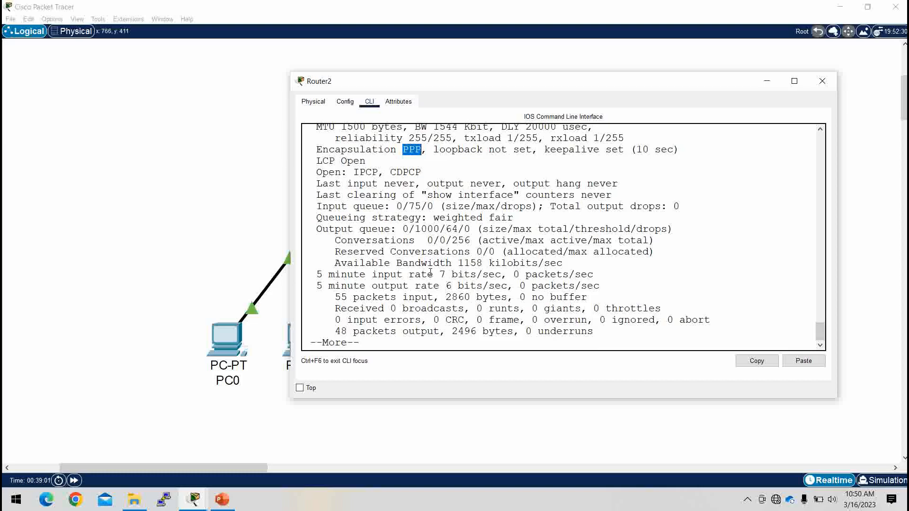
key(Return)
key(Return)
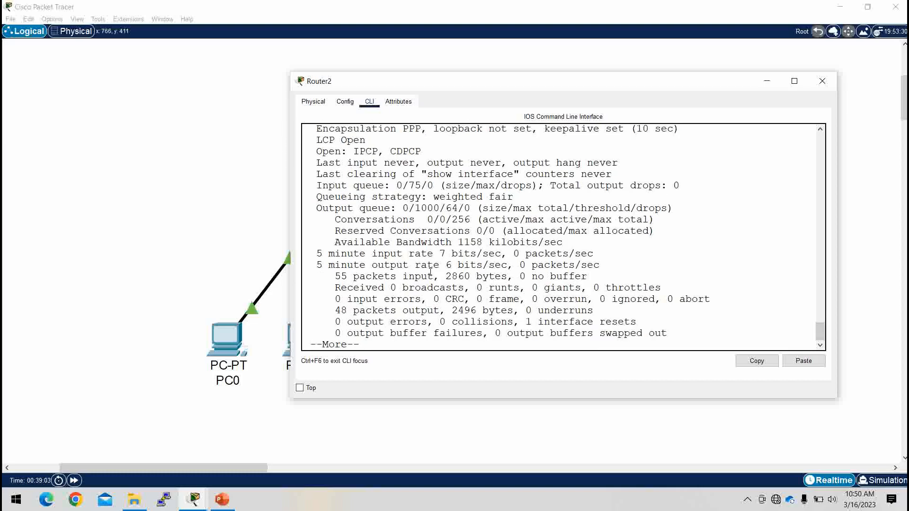
Step: Minimize Router2 and open a widened Command Prompt on PC0
click(766, 81)
click(233, 336)
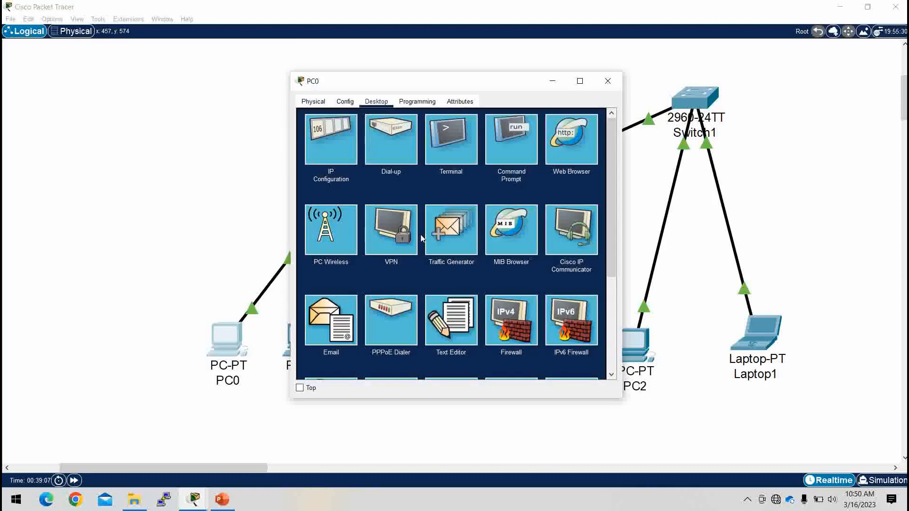
click(502, 159)
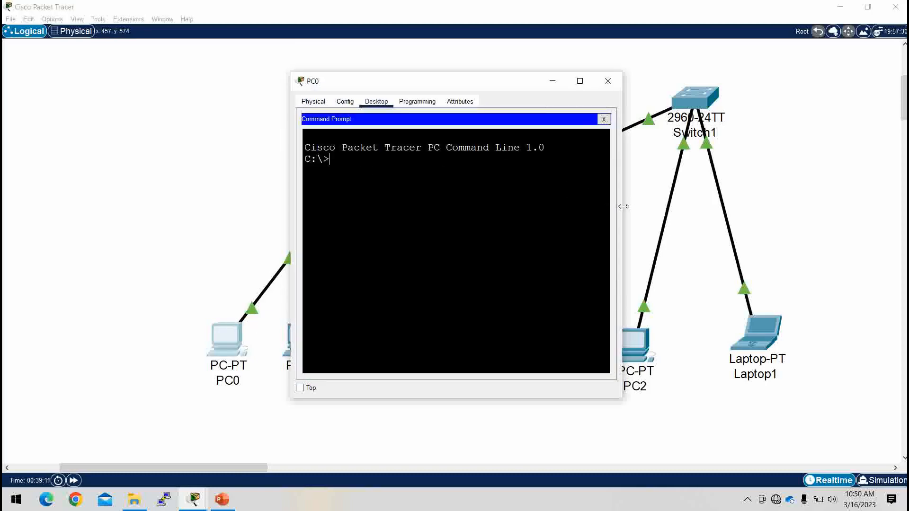
drag(621, 204, 726, 205)
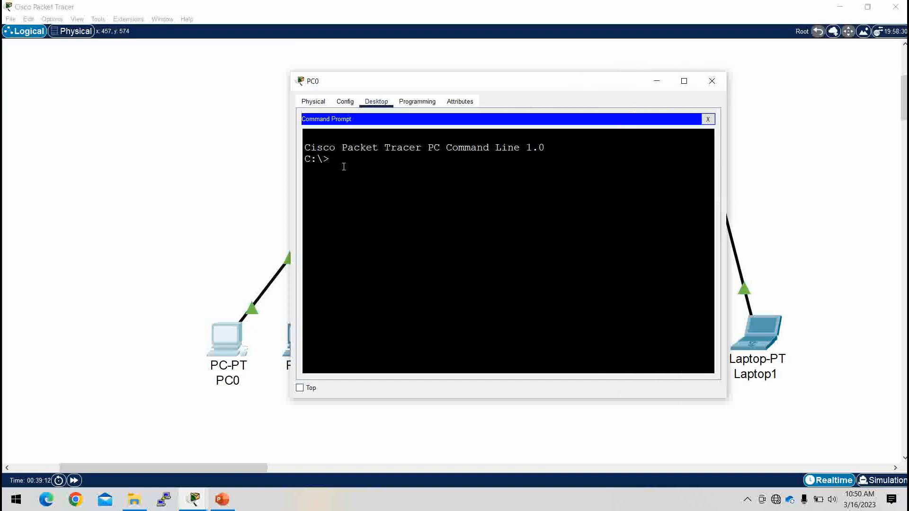
Step: Ping 192.168.20.1 from PC0 twice, getting replies, then minimize PC0's window
text(ping 192.168.20.1)
key(Return)
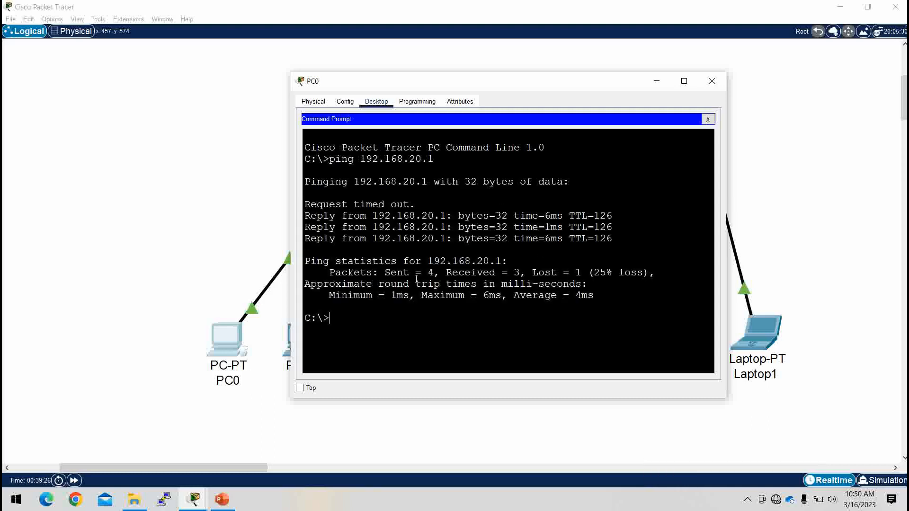
key(Up)
key(Return)
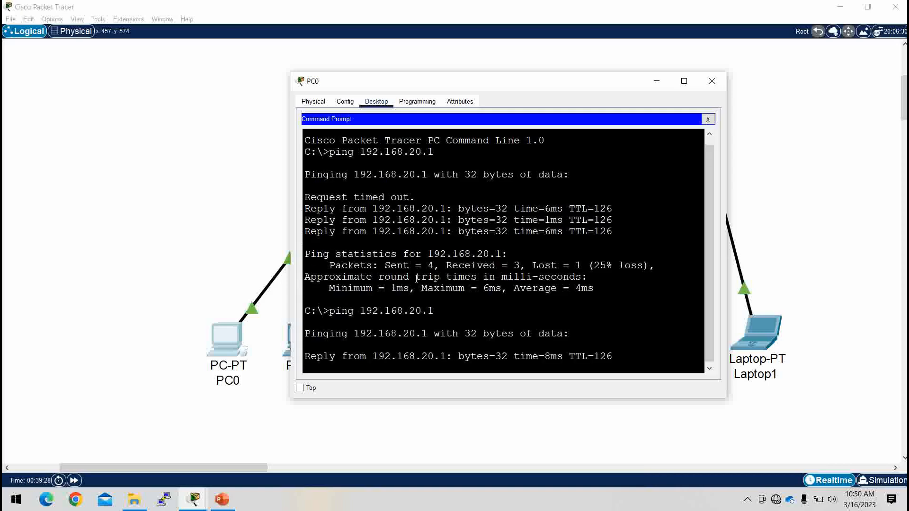
click(656, 81)
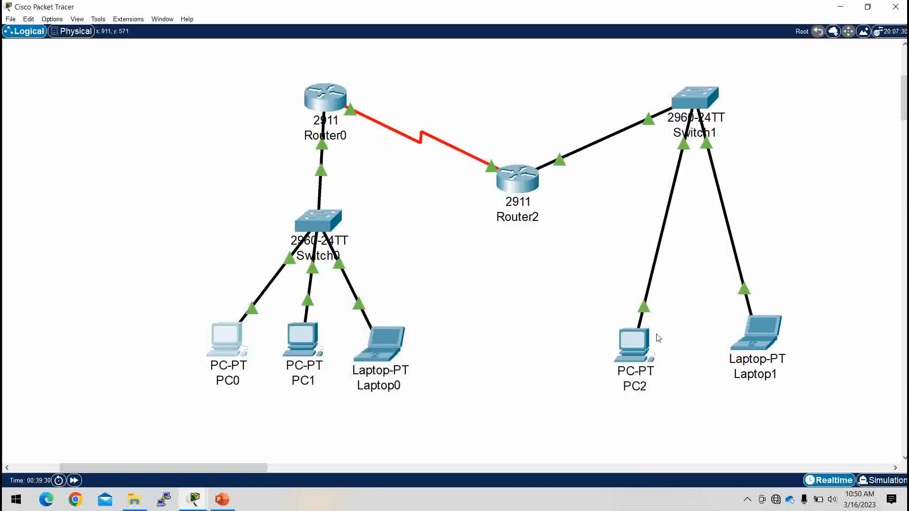
Step: From PC2's Command Prompt, ping 192.168.10.1 with 4/4 replies, then minimize the window
click(635, 342)
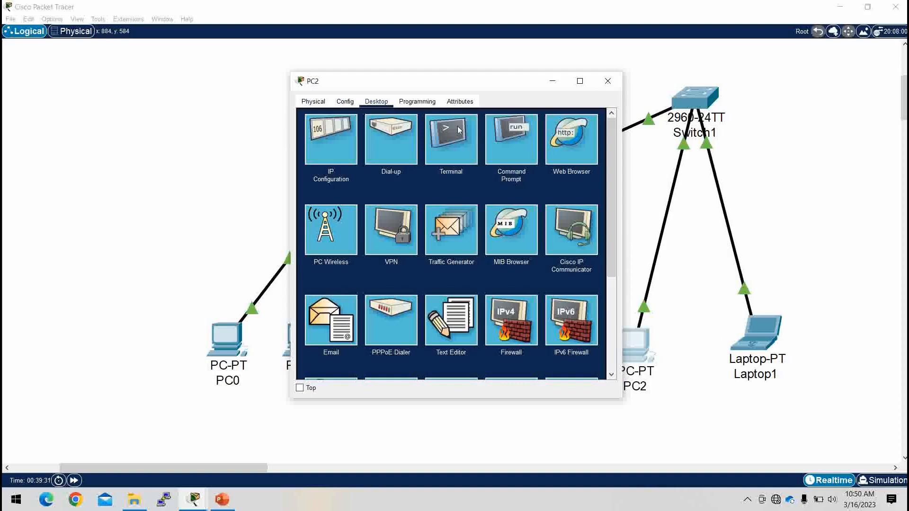
click(521, 138)
text(p)
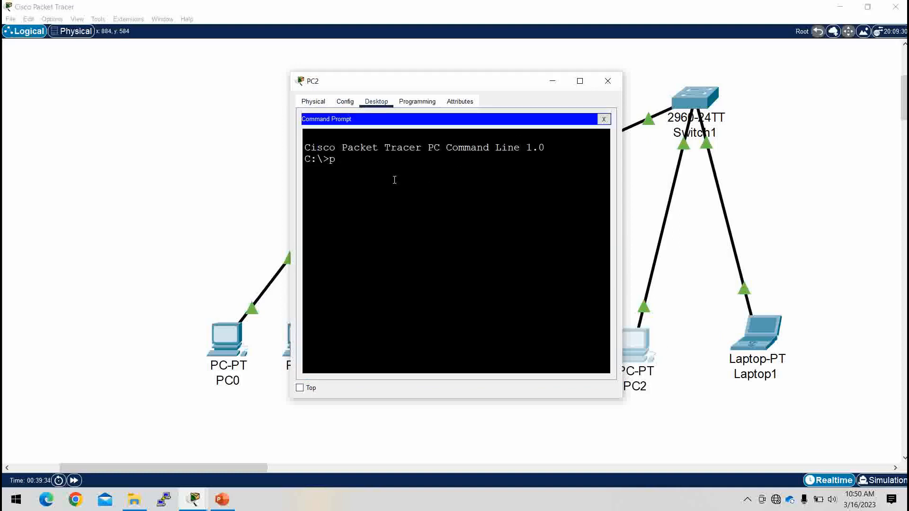
text(ing 192.168.10.)
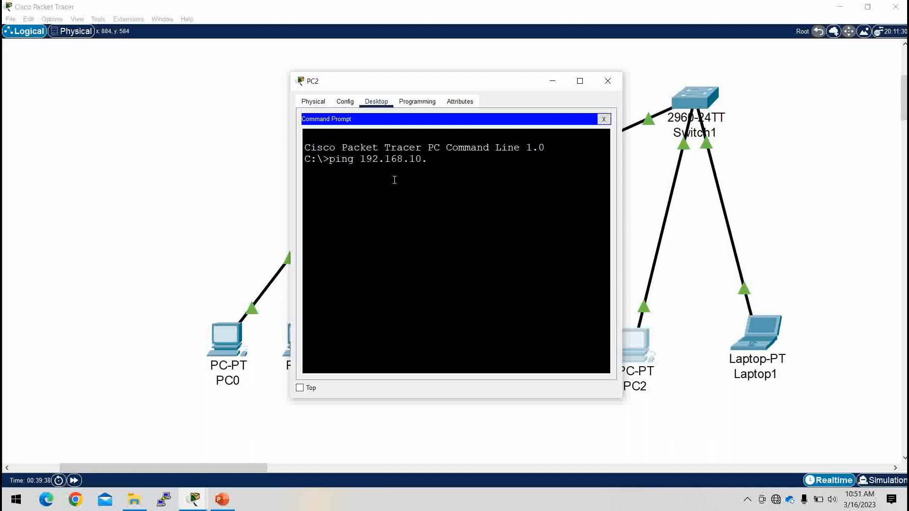
text(1)
key(Return)
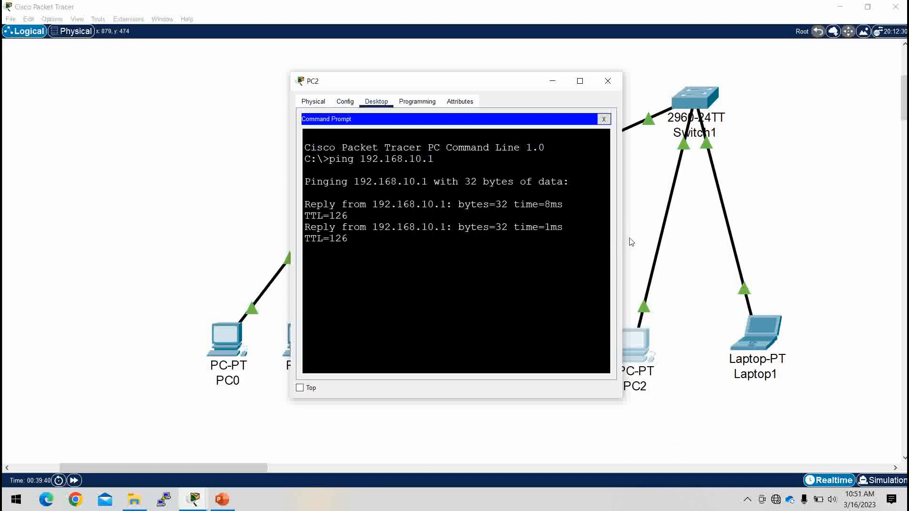
drag(622, 241, 789, 254)
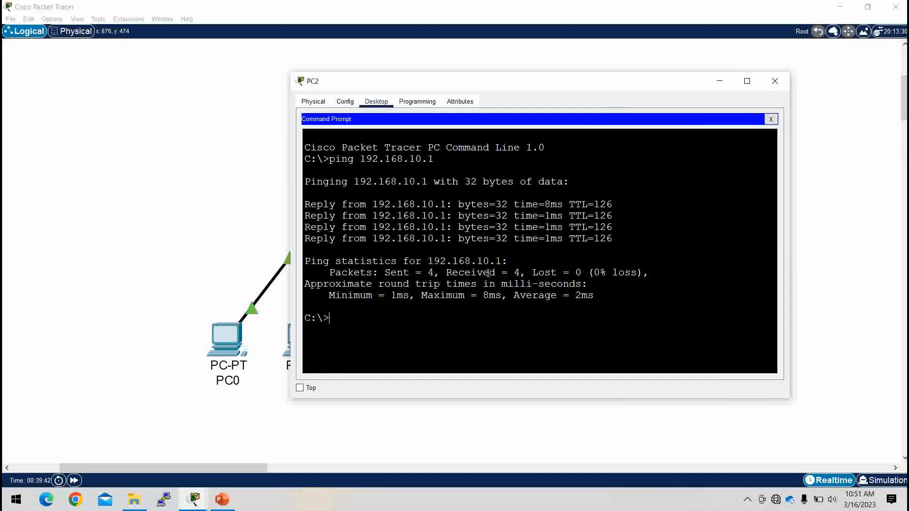
click(718, 84)
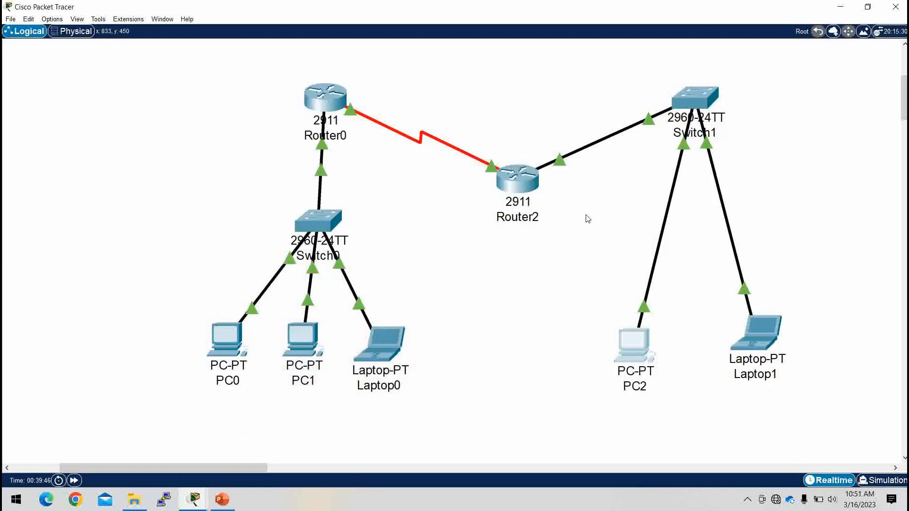